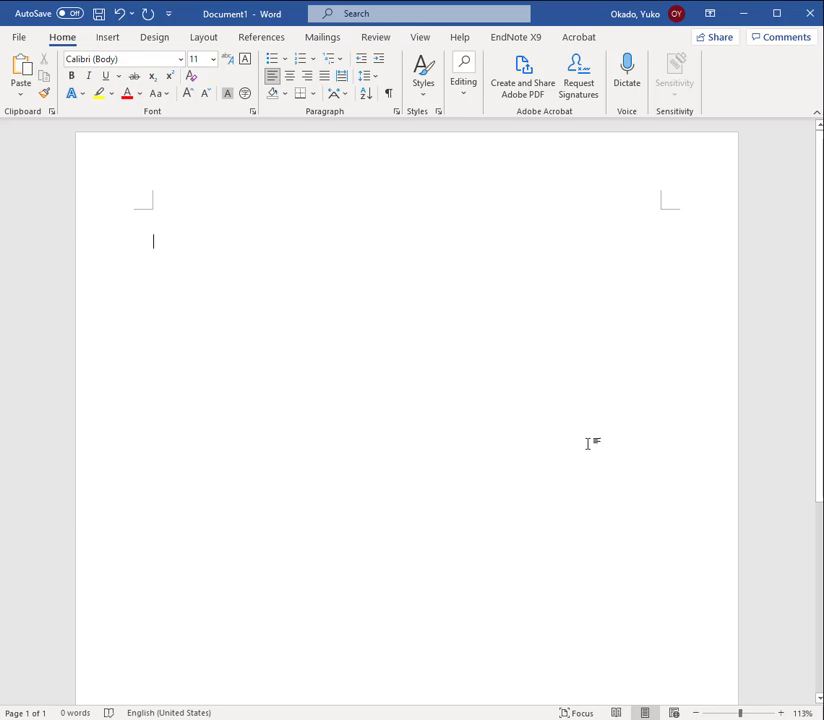
{"action": "left_click", "coordinate": [113, 39]}
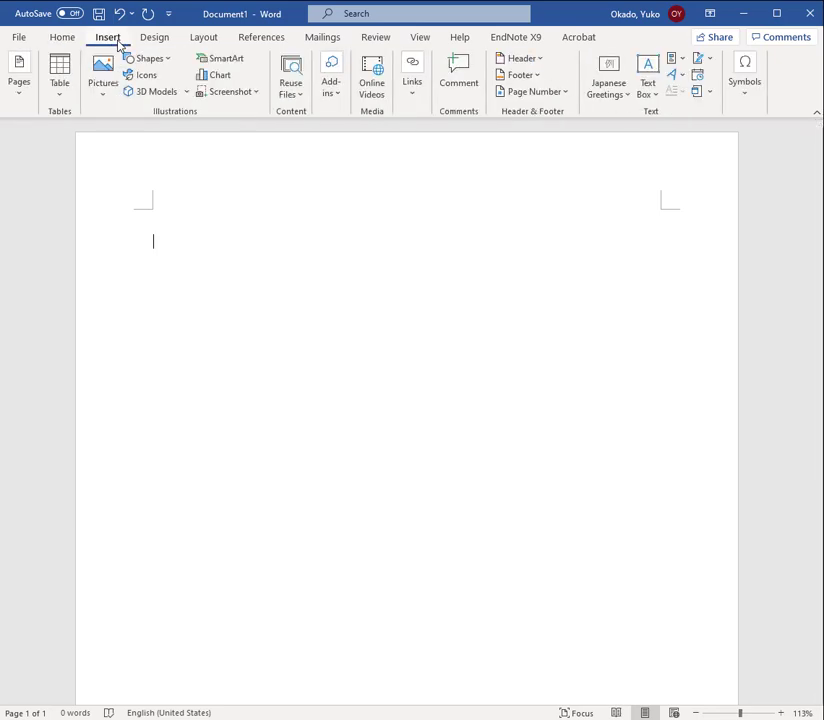
{"action": "left_click", "coordinate": [64, 103]}
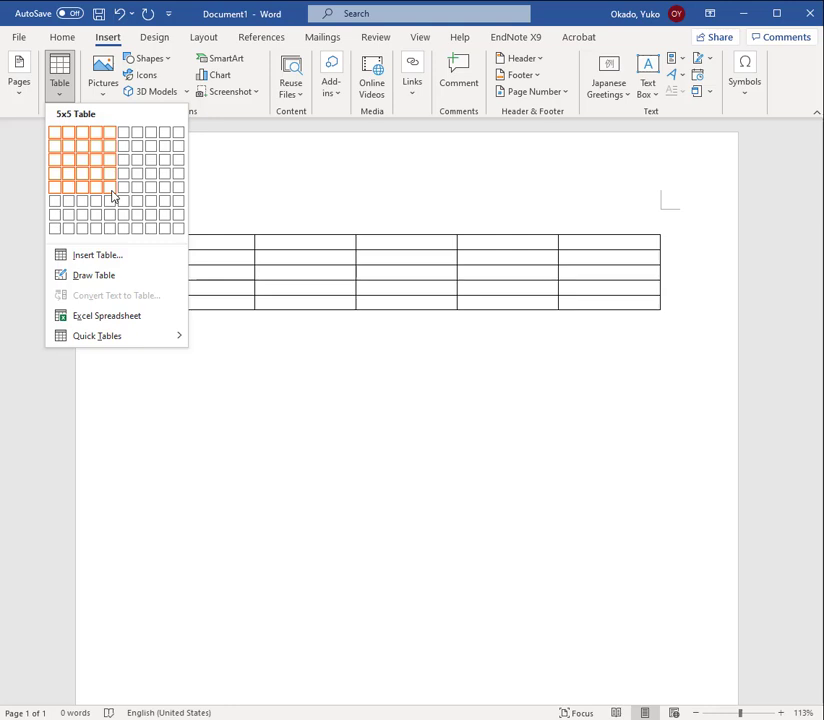
{"action": "left_click", "coordinate": [111, 256]}
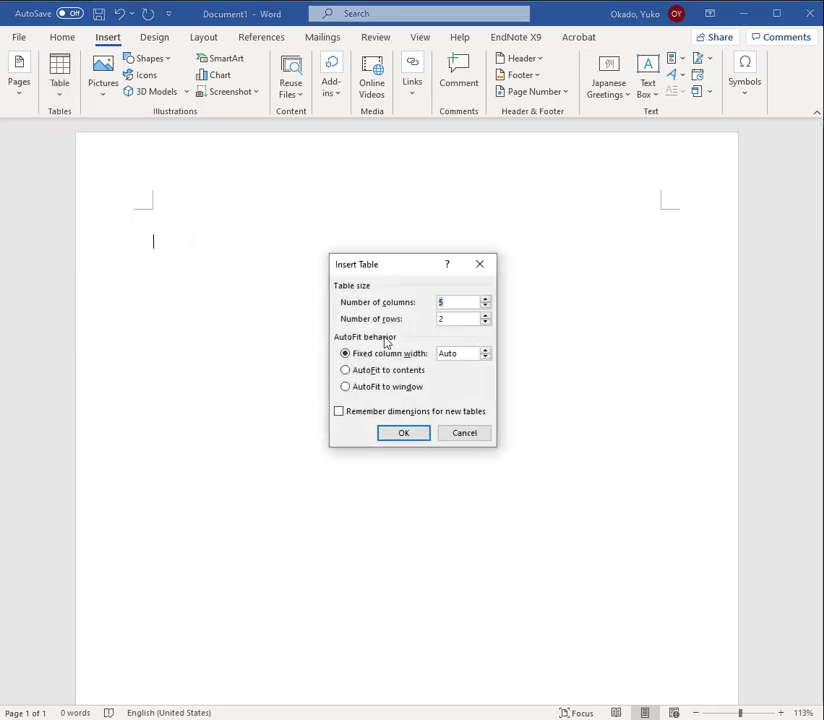
{"action": "double_click", "coordinate": [456, 318]}
{"action": "left_click", "coordinate": [459, 432]}
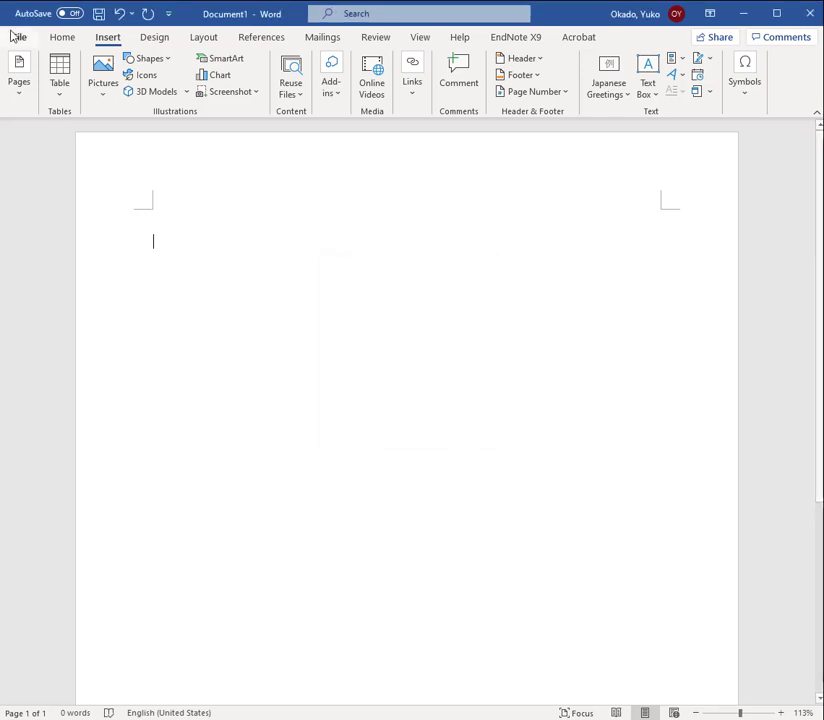
Insert a table with five columns and five rows, and enter "Student characteristic" in its first cell
{"action": "left_click", "coordinate": [60, 98]}
{"action": "left_click", "coordinate": [107, 186]}
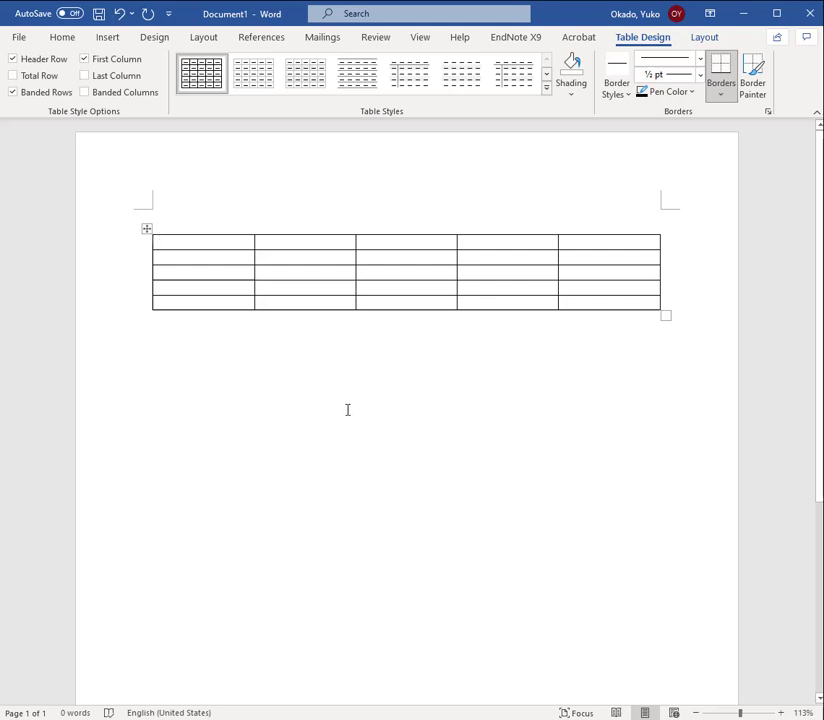
{"action": "type", "text": "St"}
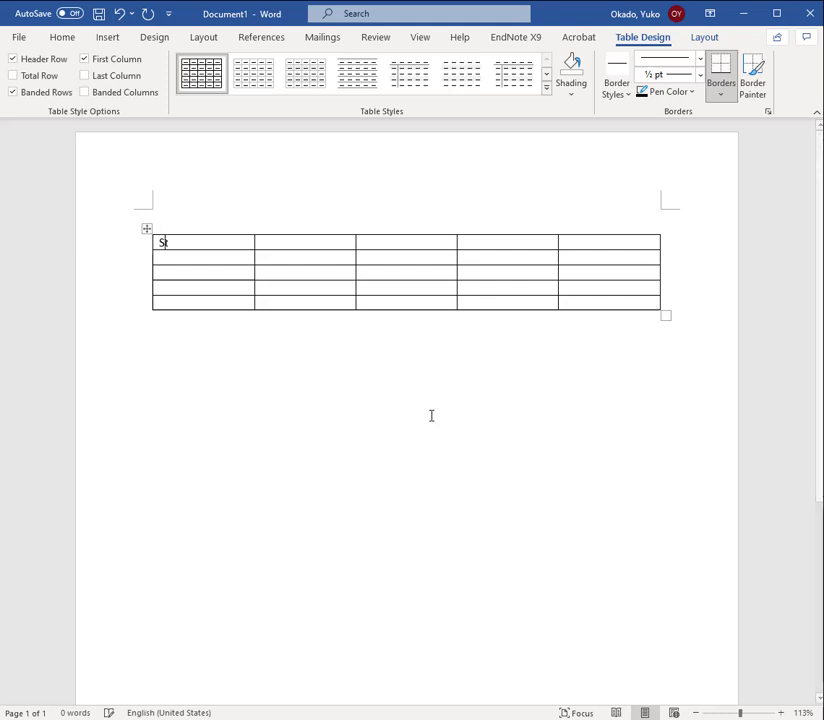
{"action": "type", "text": "udent charact"}
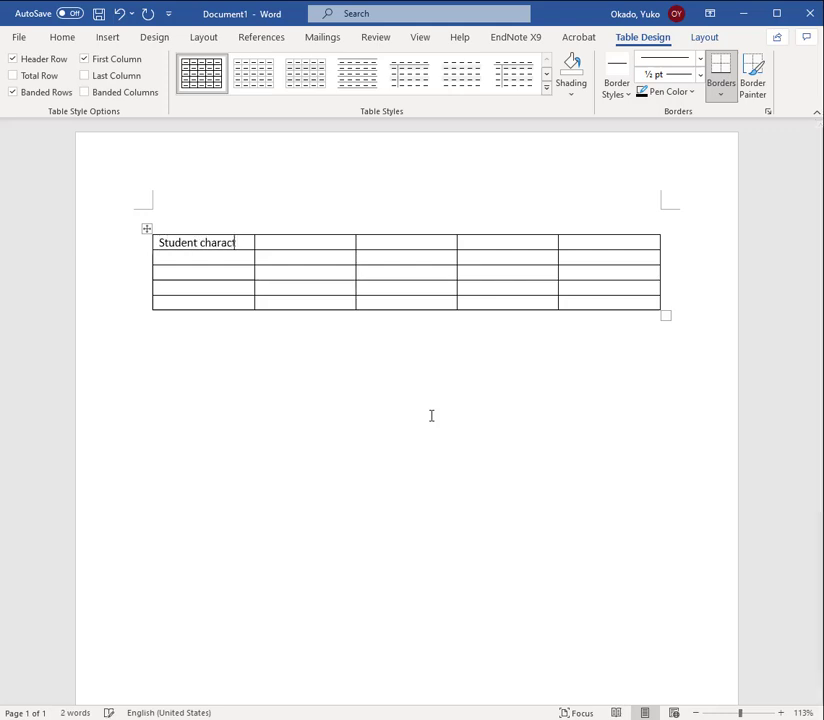
{"action": "type", "text": "eristic"}
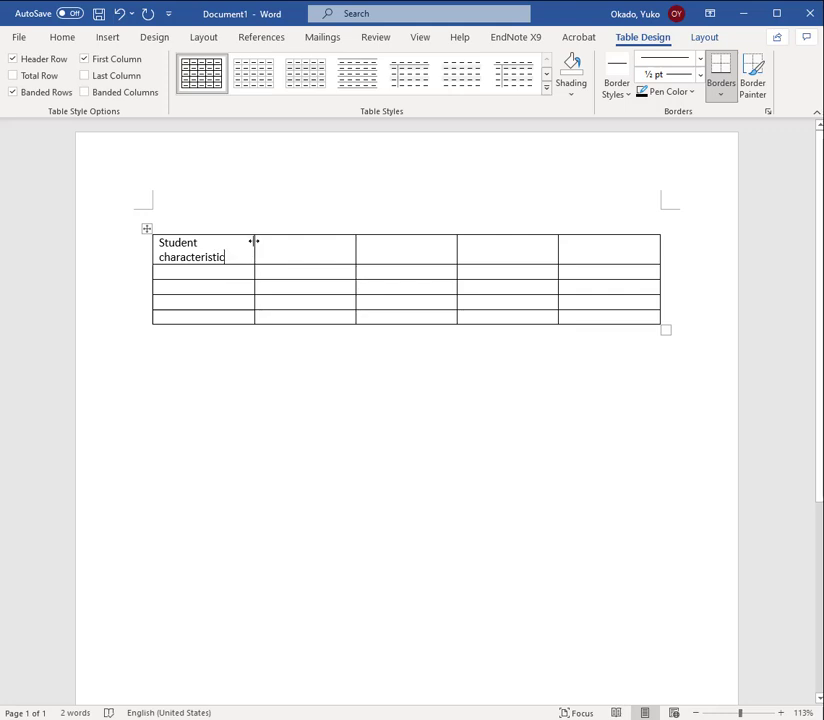
Widen the first column to 2" and enter the row labels "Age", "Number of psychology courses taken" and "Interest in statistics" from the third row down
{"action": "left_click_drag", "start_coordinate": [254, 241], "coordinate": [309, 229]}
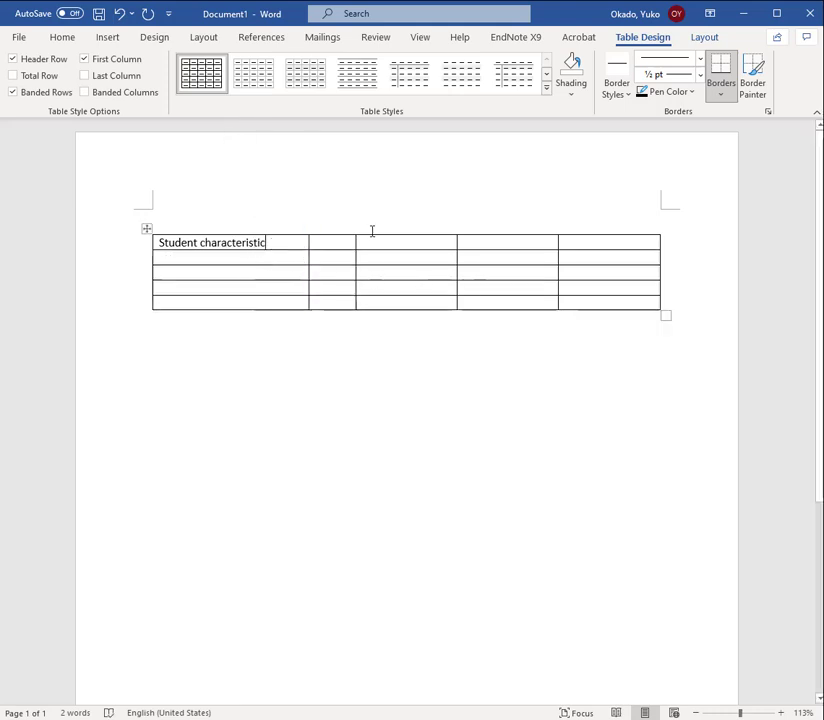
{"action": "left_click", "coordinate": [706, 40]}
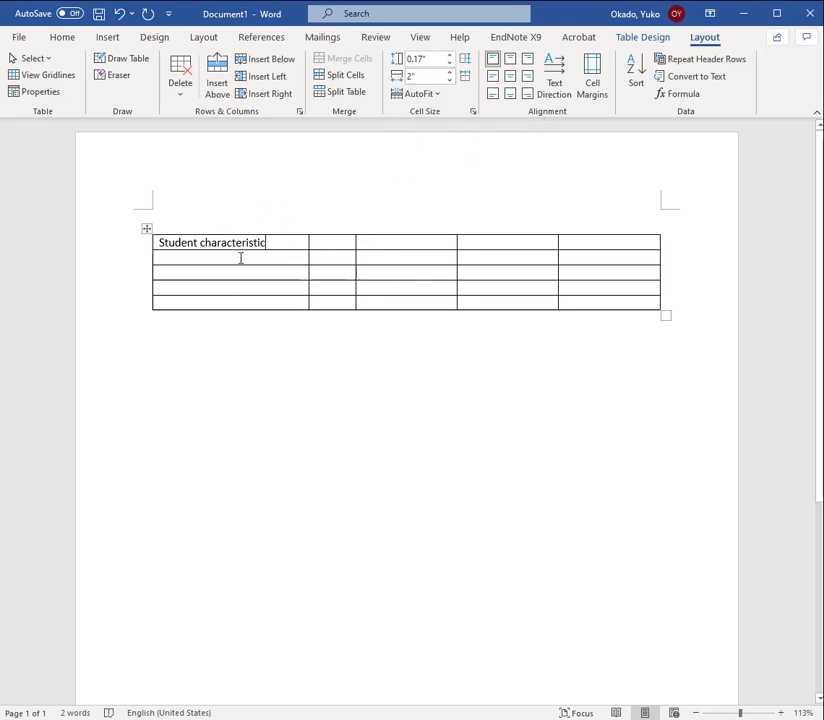
{"action": "left_click", "coordinate": [268, 273]}
{"action": "type", "text": "A"}
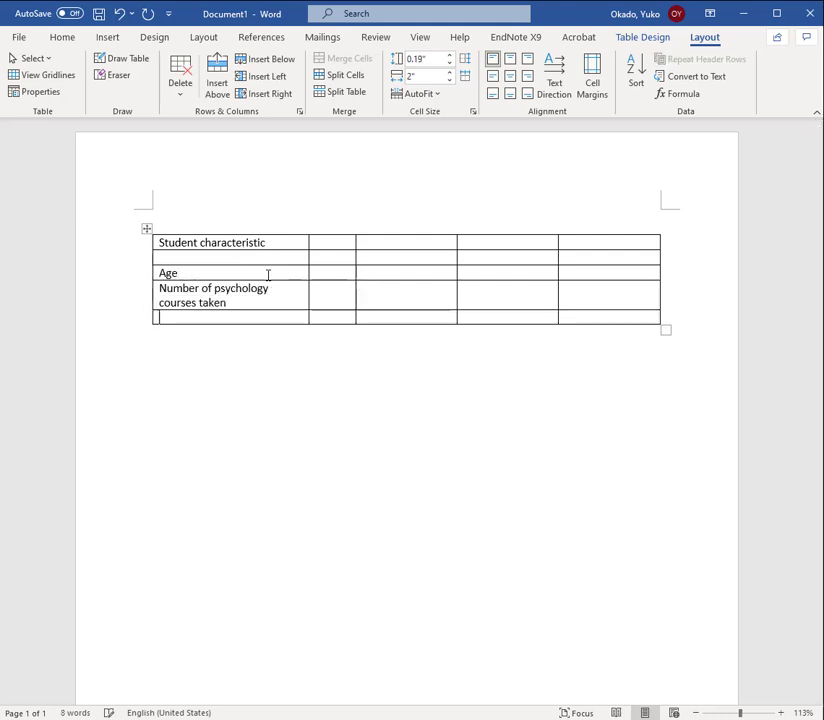
{"action": "type", "text": "Interest in statistics"}
Enter the italic subheadings M and (SD) in the second row for both pairs of data columns
{"action": "left_click", "coordinate": [338, 259]}
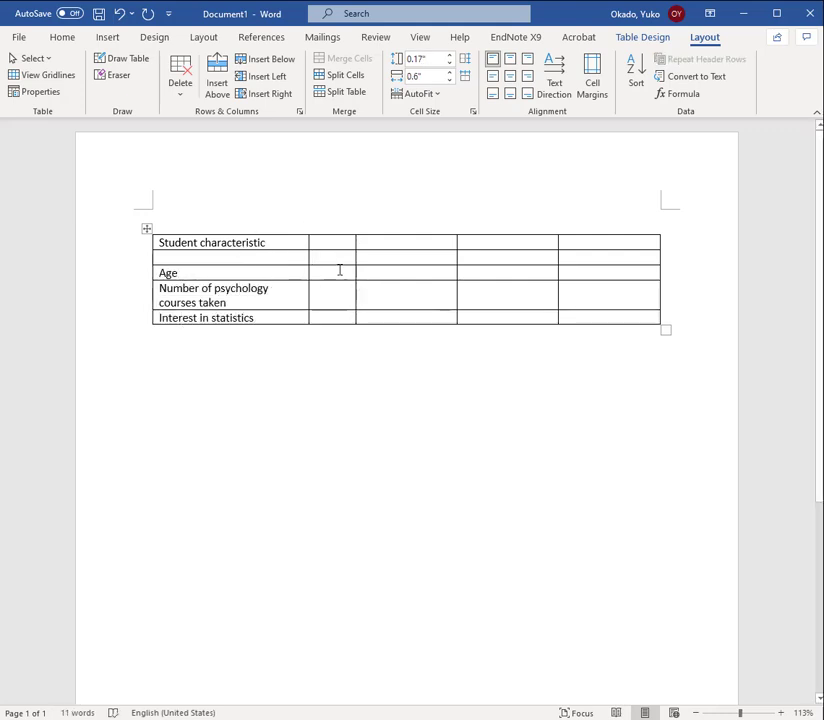
{"action": "type", "text": "M"}
{"action": "key", "text": "Tab"}
{"action": "type", "text": "(SD)"}
{"action": "left_click", "coordinate": [504, 255]}
Fill in the data rows: Age 20.15 (1.32), 19.84 (1.92); courses taken 1.23 (5.86), 7.07 (3.10); interest 4.20 (3.01), 7.39 (2.36)
{"action": "left_click", "coordinate": [337, 274]}
{"action": "type", "text": "20.15\t(1.32)\t19.84\t("}
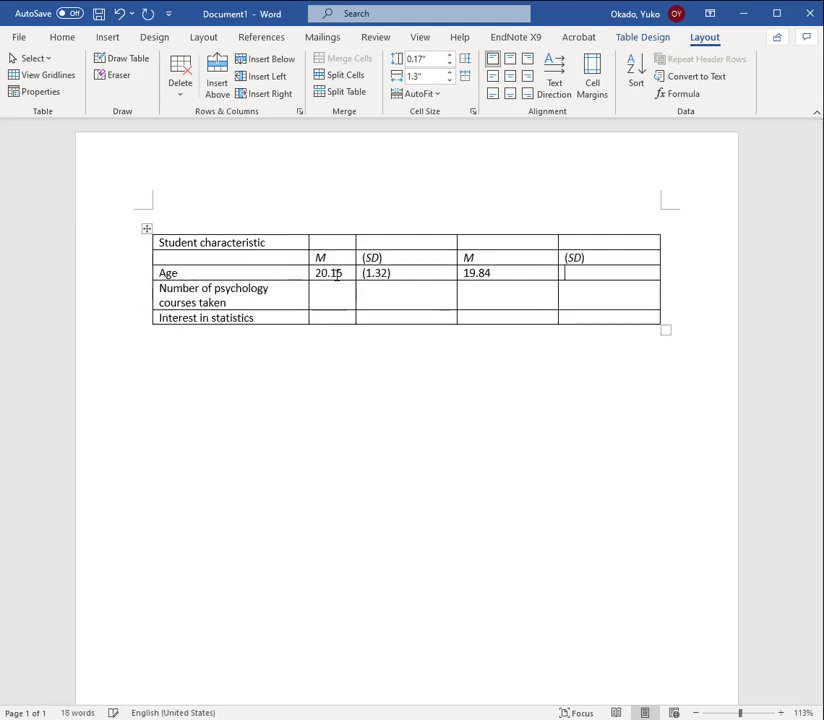
{"action": "type", "text": "1.92)\t\t1.23\t(5.86)\t7.07\t(3.10)\t\t4.20\t(3.01)\t7.39\t(2.36)"}
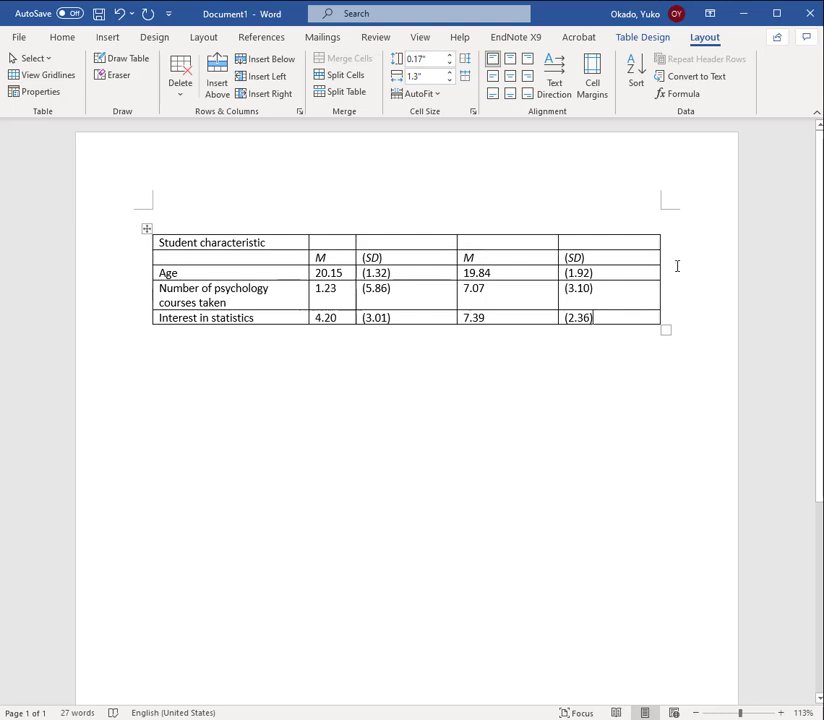
Merge the two empty first-row cells above each M and (SD) pair into one cell per pair
{"action": "mouse_move", "coordinate": [341, 233]}
{"action": "left_click_drag", "start_coordinate": [337, 239], "coordinate": [368, 239]}
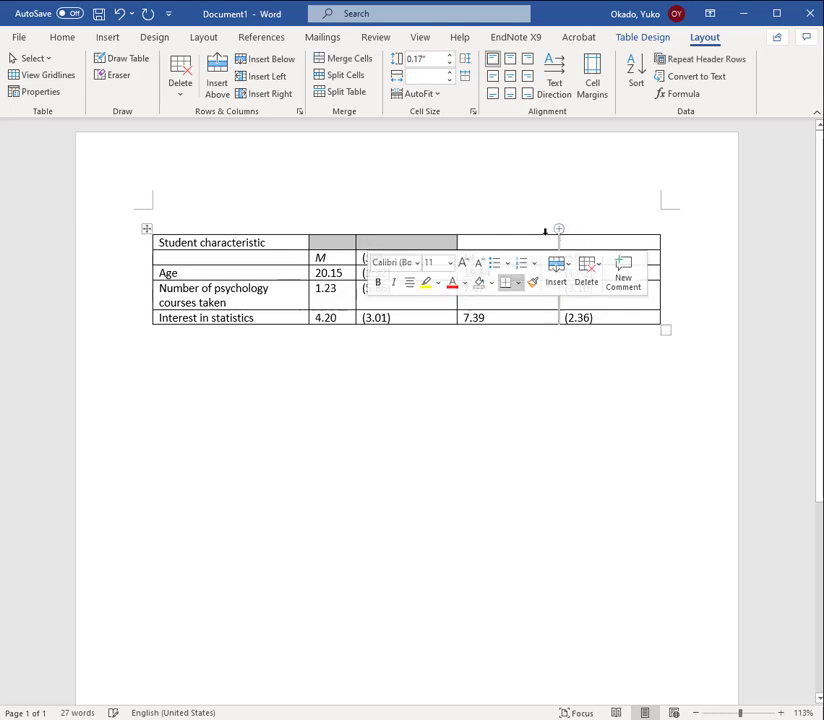
{"action": "left_click_drag", "start_coordinate": [542, 241], "coordinate": [618, 240]}
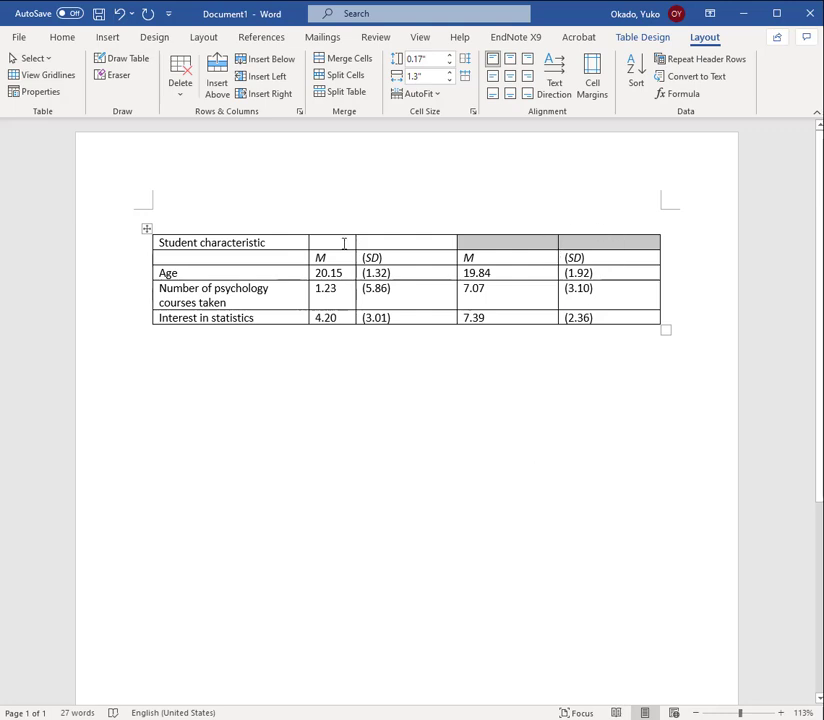
{"action": "left_click_drag", "start_coordinate": [344, 243], "coordinate": [403, 234]}
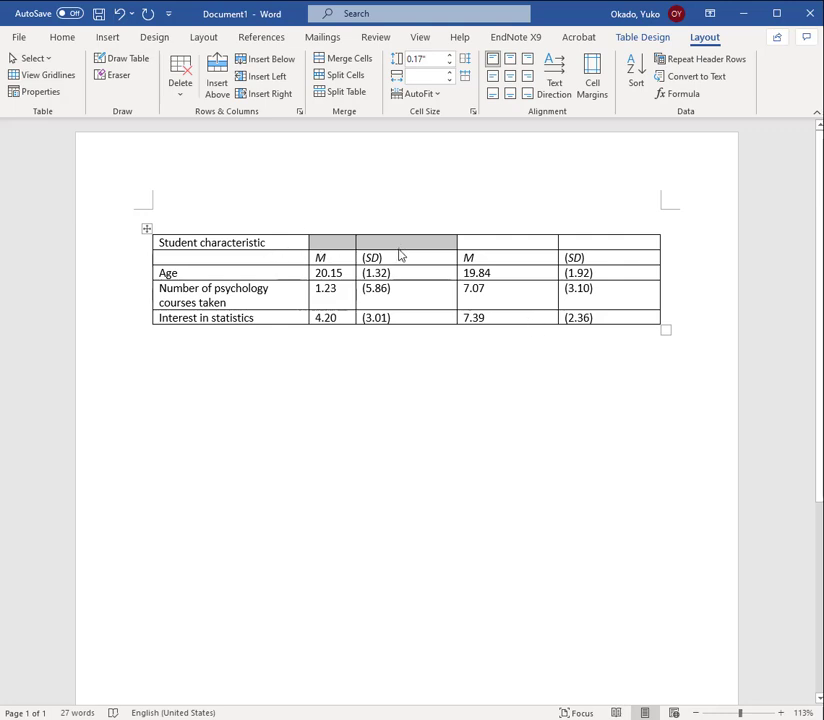
{"action": "left_click", "coordinate": [351, 62]}
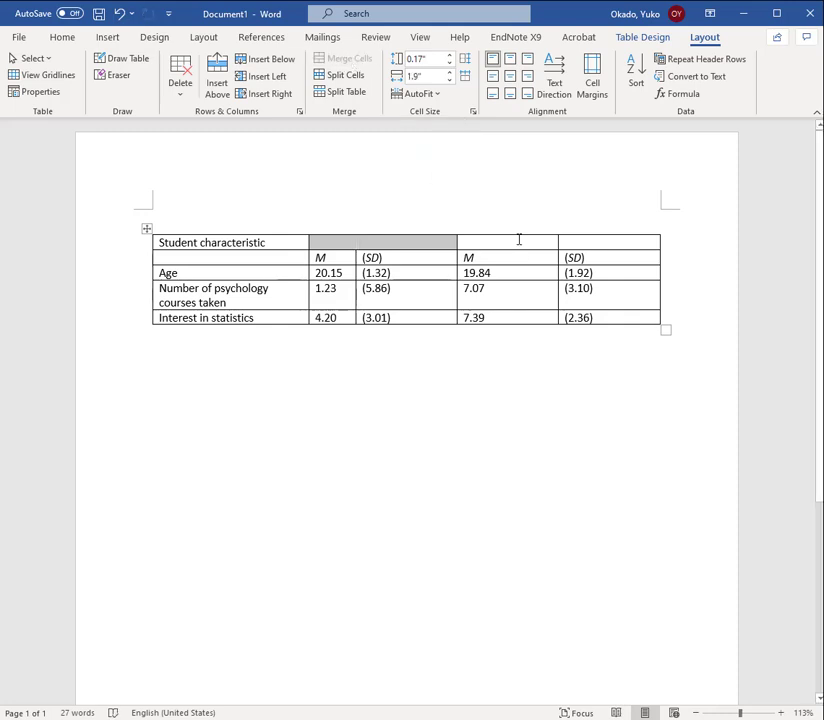
{"action": "left_click_drag", "start_coordinate": [519, 240], "coordinate": [614, 241]}
{"action": "left_click", "coordinate": [343, 60]}
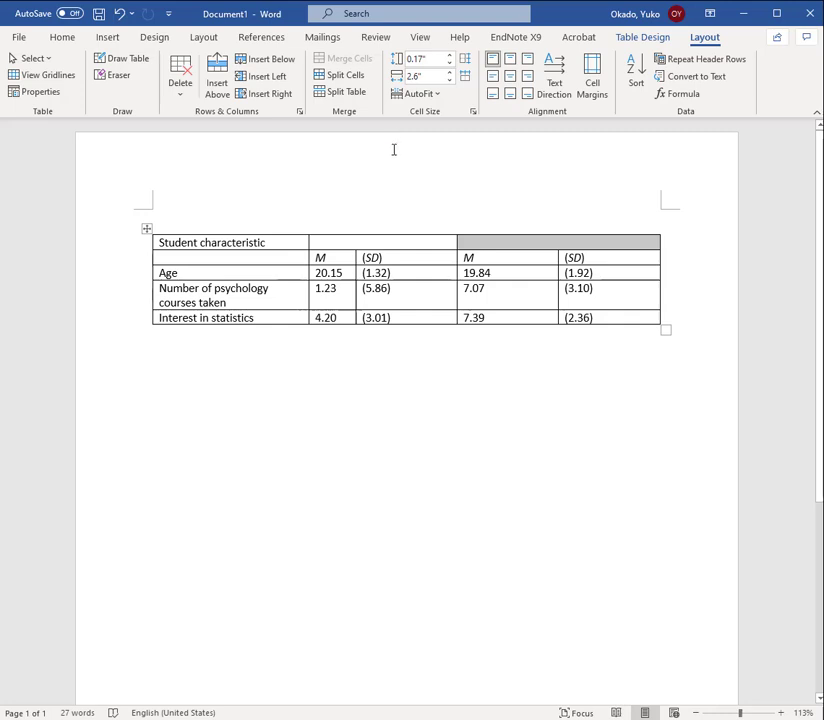
Enter the group headings "Non-major" and "Major" in the two merged cells of the first row
{"action": "left_click", "coordinate": [405, 243]}
{"action": "type", "text": "Non-major"}
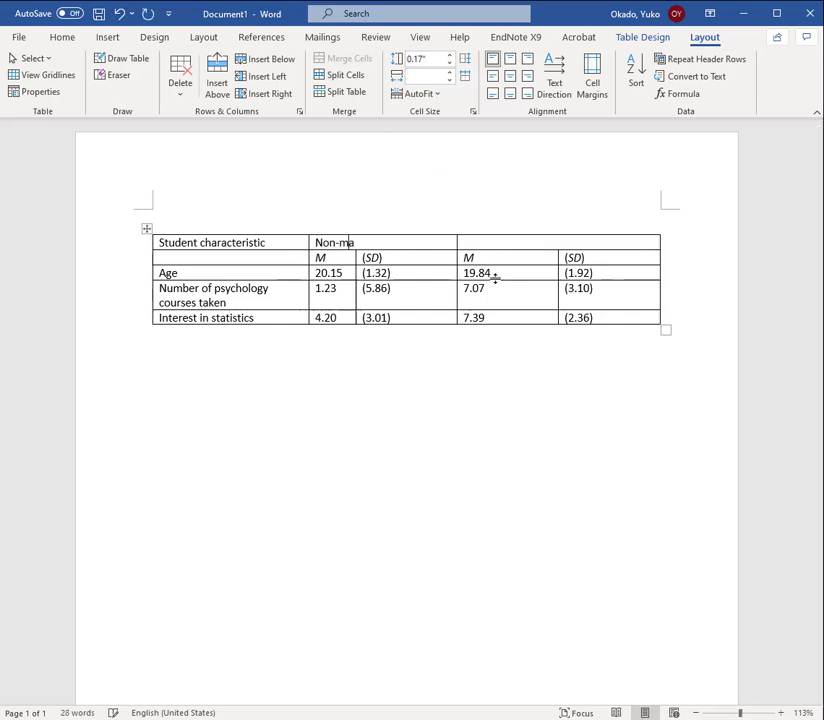
{"action": "key", "text": "Tab"}
{"action": "type", "text": "Major"}
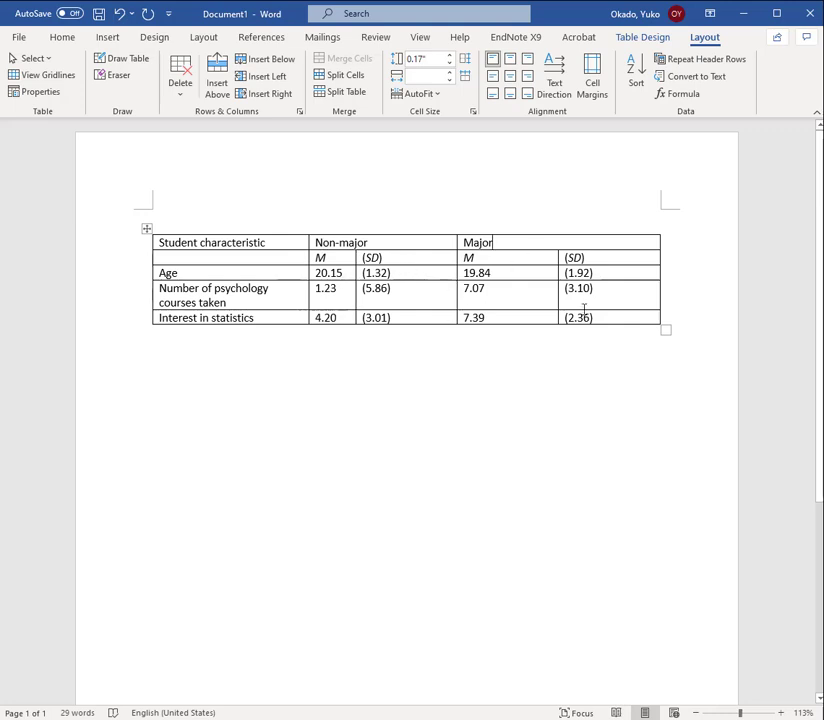
Shrink the table's third, fourth and fifth columns to fit the width of their contents
{"action": "double_click", "coordinate": [455, 288]}
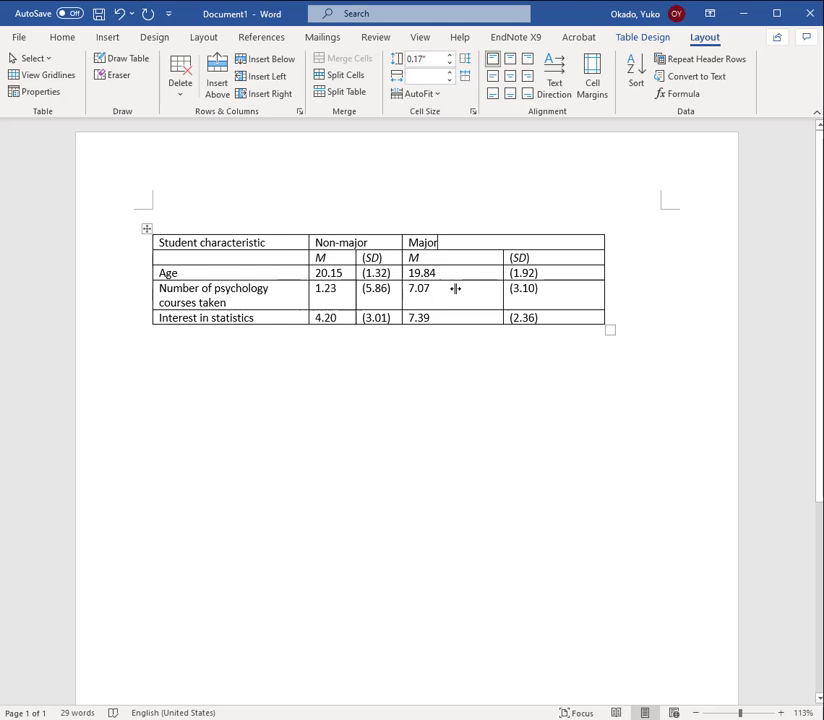
{"action": "left_click", "coordinate": [436, 97]}
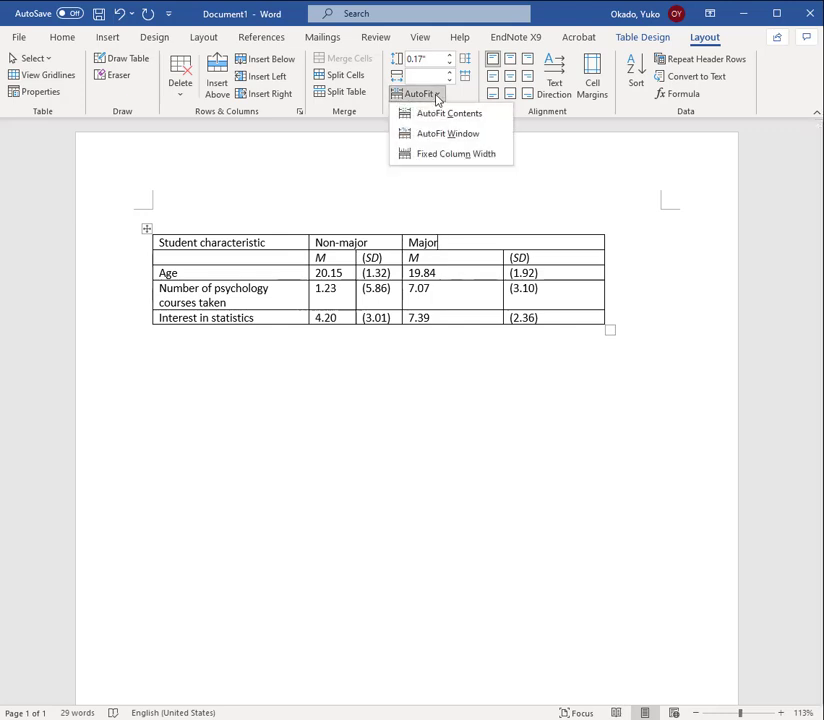
{"action": "left_click", "coordinate": [517, 435]}
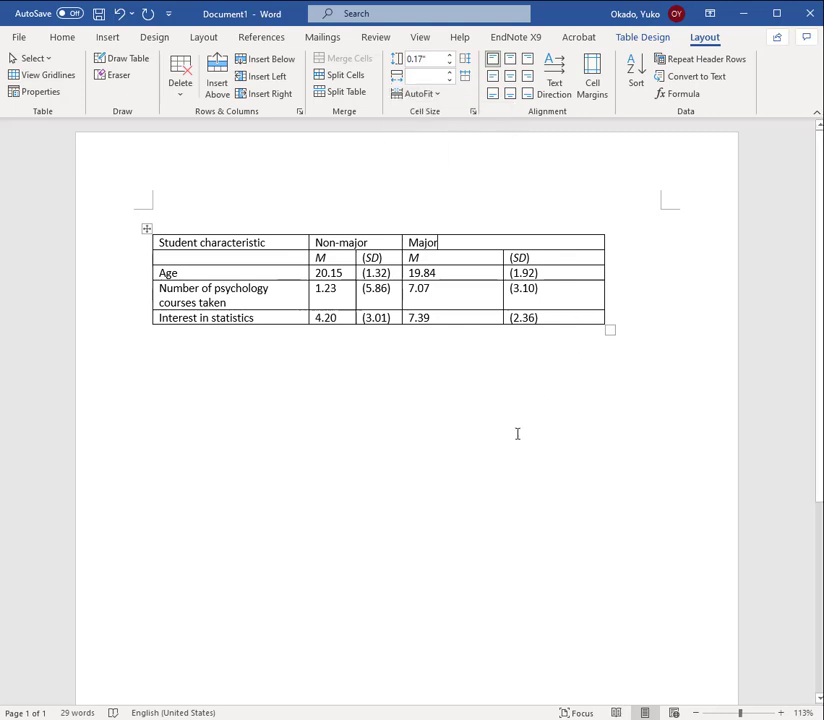
{"action": "double_click", "coordinate": [503, 288]}
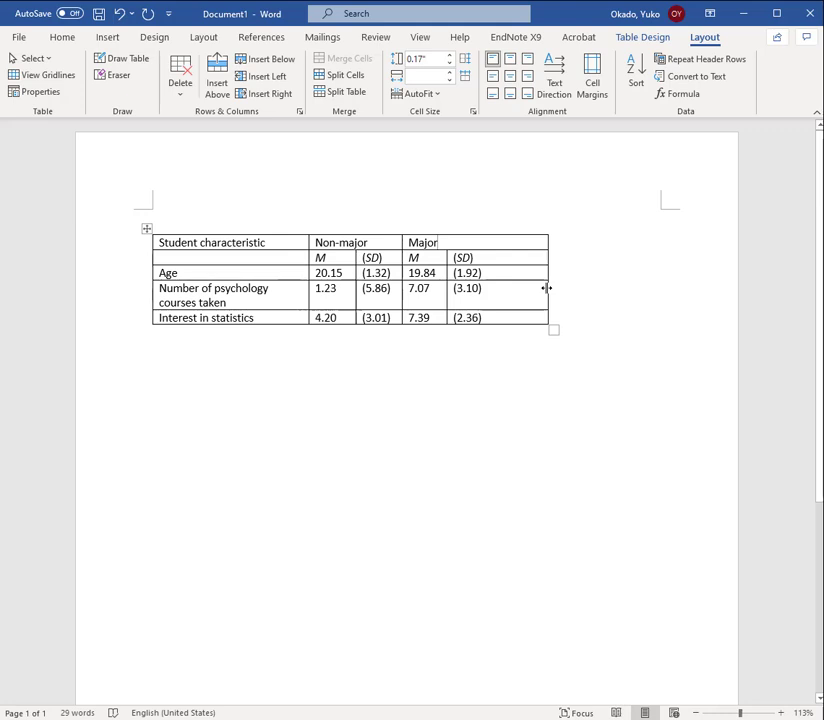
{"action": "double_click", "coordinate": [546, 288]}
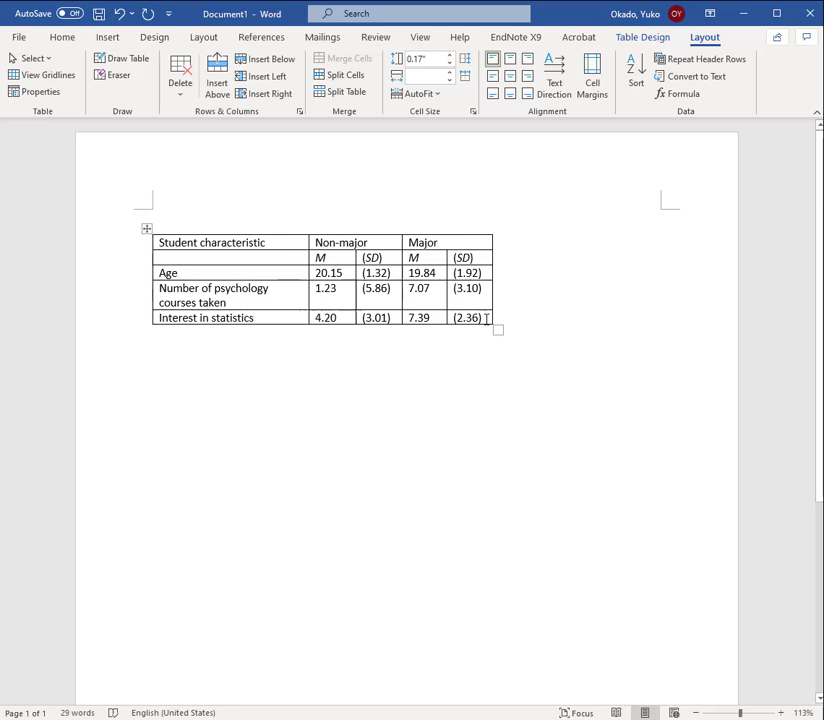
Centre the text of all cells under and including Non-major and Major, both horizontally and vertically
{"action": "left_click_drag", "start_coordinate": [486, 318], "coordinate": [360, 243]}
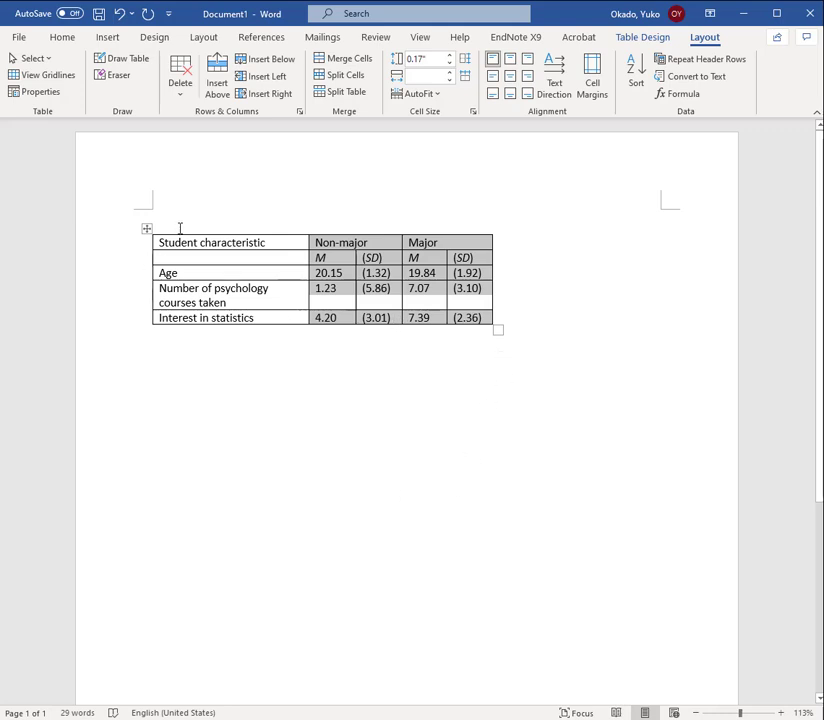
{"action": "left_click_drag", "start_coordinate": [188, 243], "coordinate": [189, 316]}
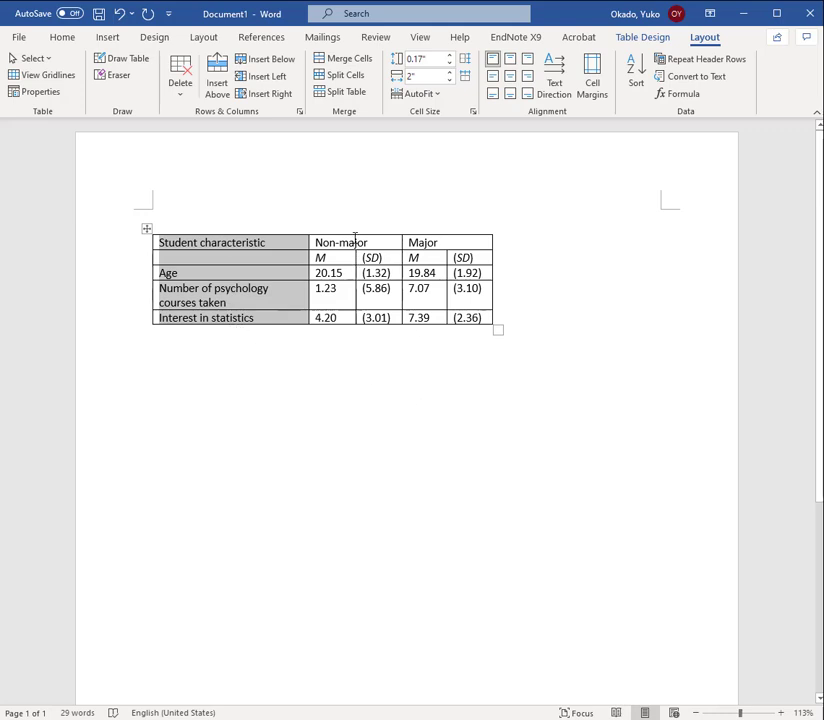
{"action": "left_click_drag", "start_coordinate": [355, 240], "coordinate": [370, 342]}
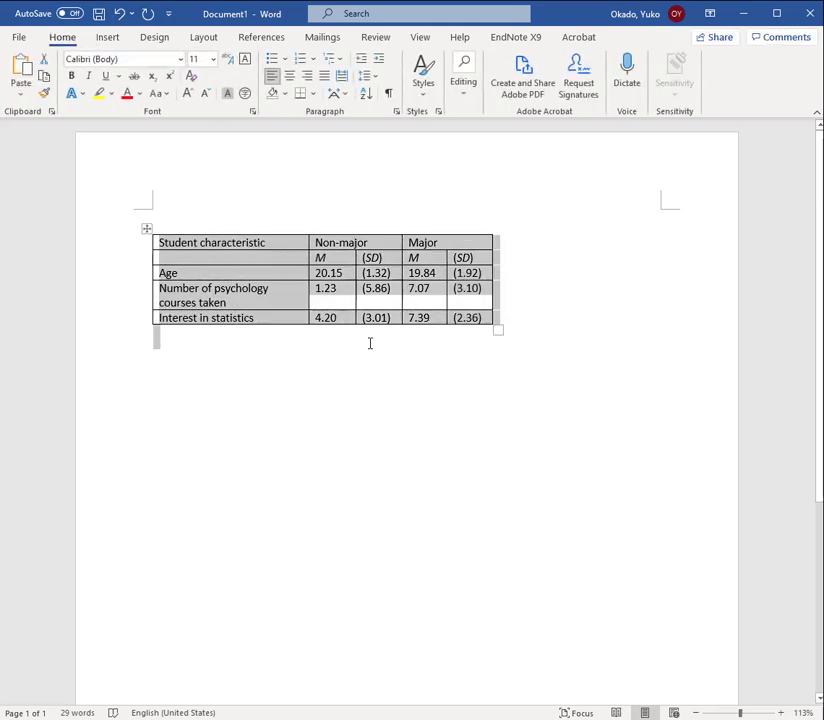
{"action": "left_click", "coordinate": [370, 342]}
{"action": "left_click_drag", "start_coordinate": [318, 242], "coordinate": [459, 327]}
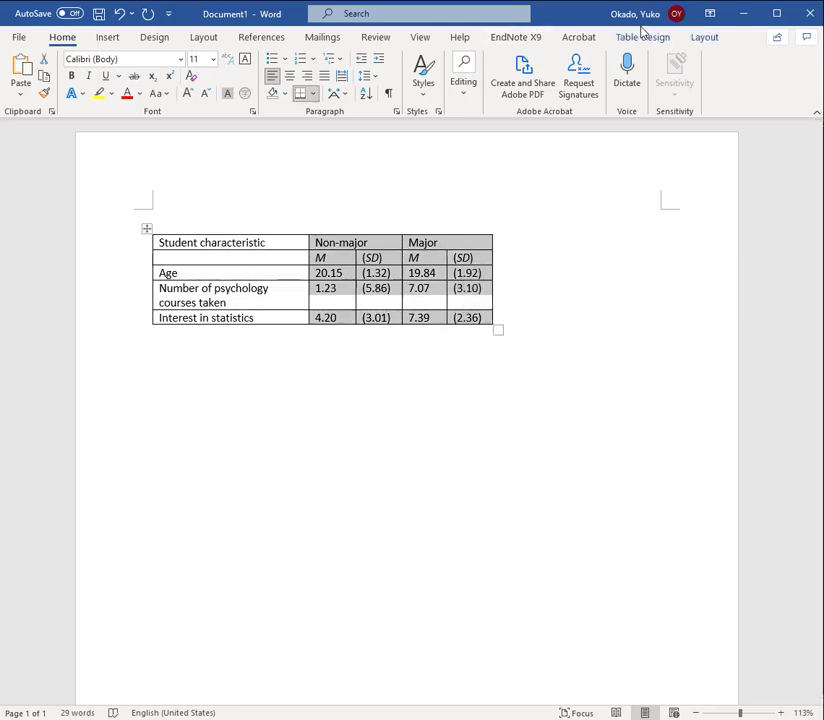
{"action": "left_click", "coordinate": [705, 38]}
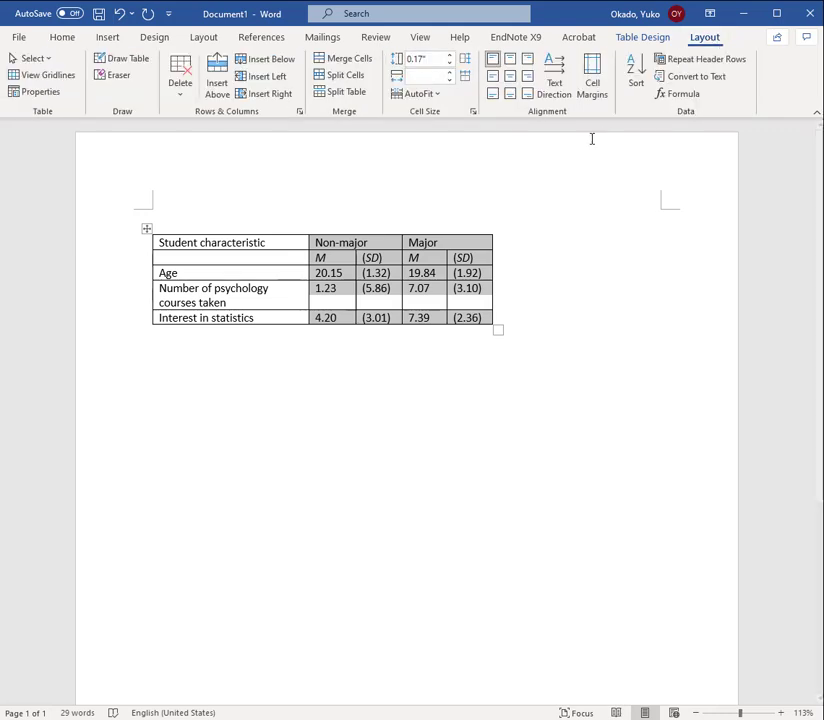
{"action": "left_click", "coordinate": [509, 83]}
{"action": "left_click", "coordinate": [520, 434]}
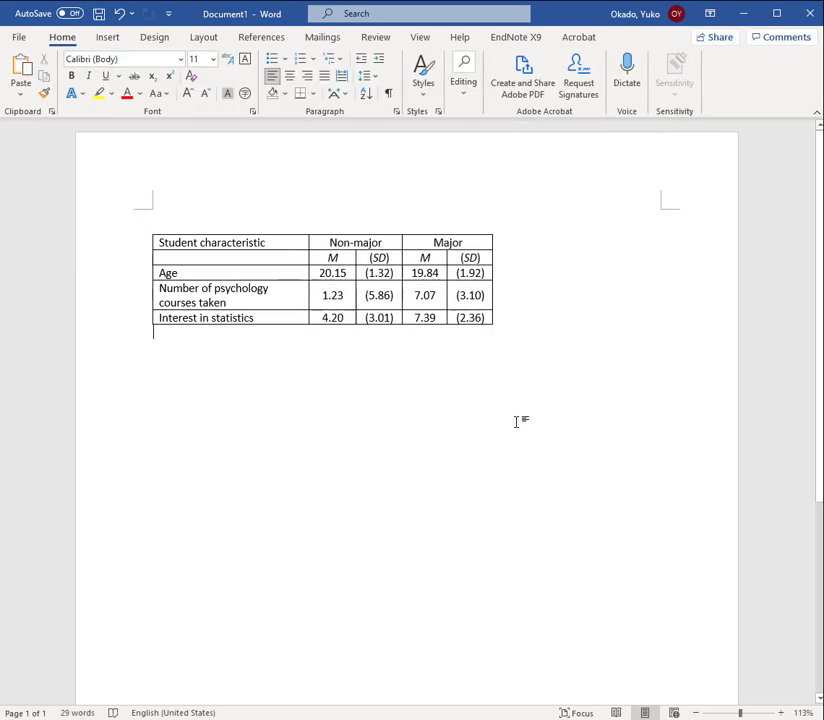
Try fitting the first column to its longest label and narrowing it slightly, and undo these width changes
{"action": "left_click", "coordinate": [322, 295]}
{"action": "left_click", "coordinate": [704, 37]}
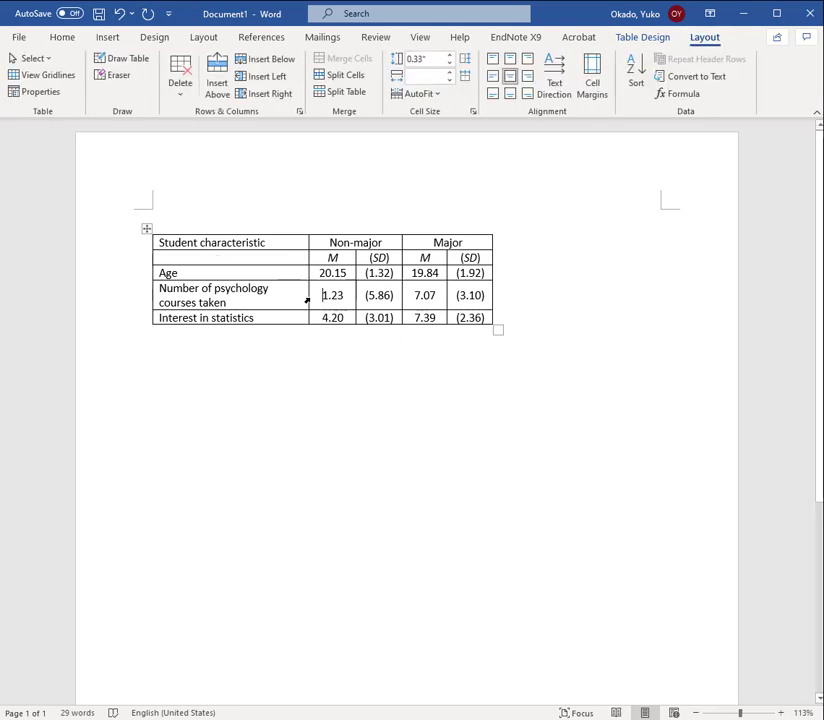
{"action": "left_click", "coordinate": [146, 230]}
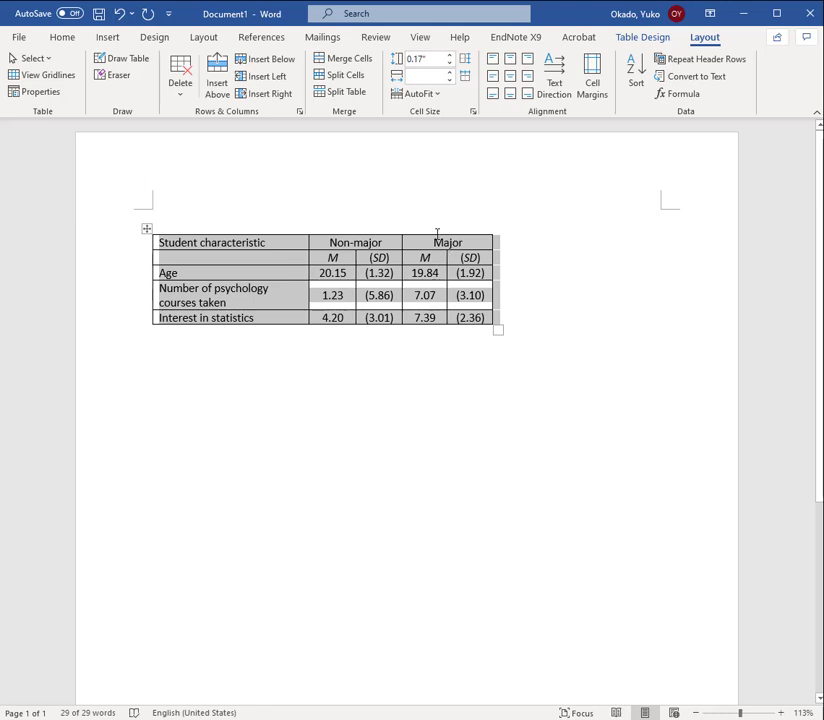
{"action": "left_click", "coordinate": [236, 302]}
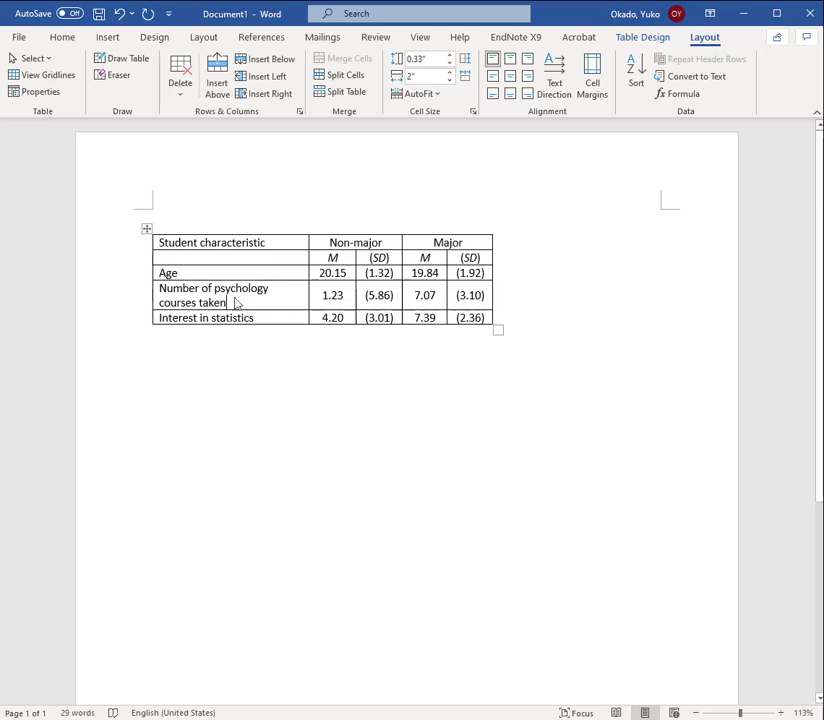
{"action": "left_click_drag", "start_coordinate": [236, 302], "coordinate": [181, 296]}
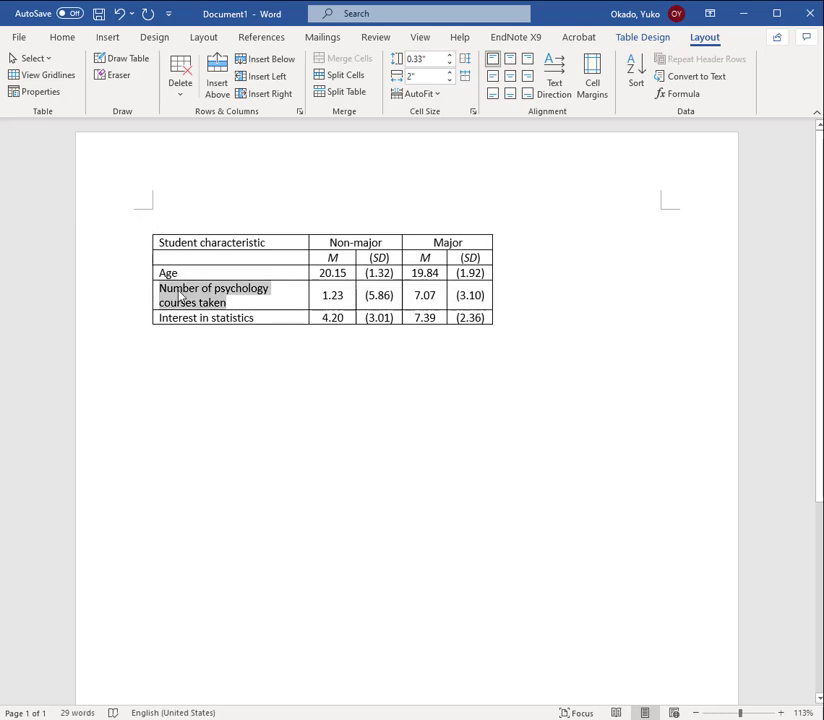
{"action": "left_click", "coordinate": [311, 290]}
{"action": "double_click", "coordinate": [307, 286]}
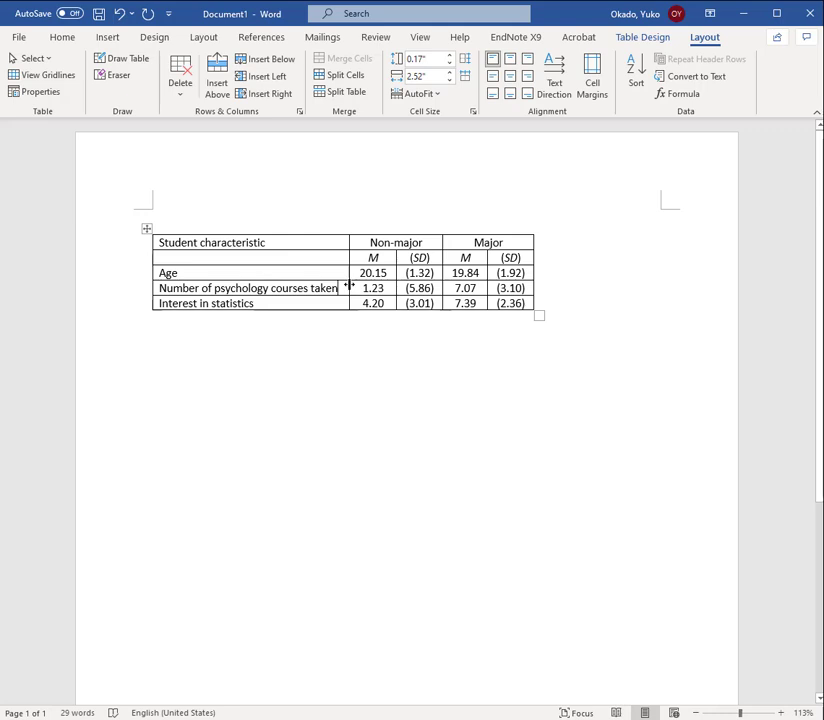
{"action": "mouse_move", "coordinate": [349, 286]}
{"action": "left_mouse_down"}
{"action": "mouse_move", "coordinate": [307, 283]}
{"action": "mouse_move", "coordinate": [333, 282]}
{"action": "left_mouse_up"}
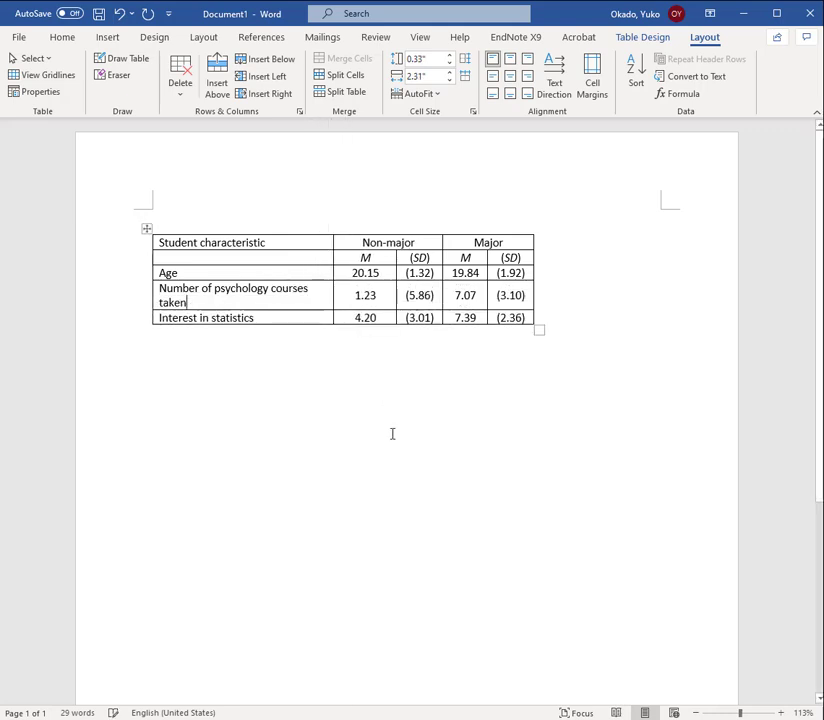
{"action": "key", "text": "ctrl+z"}
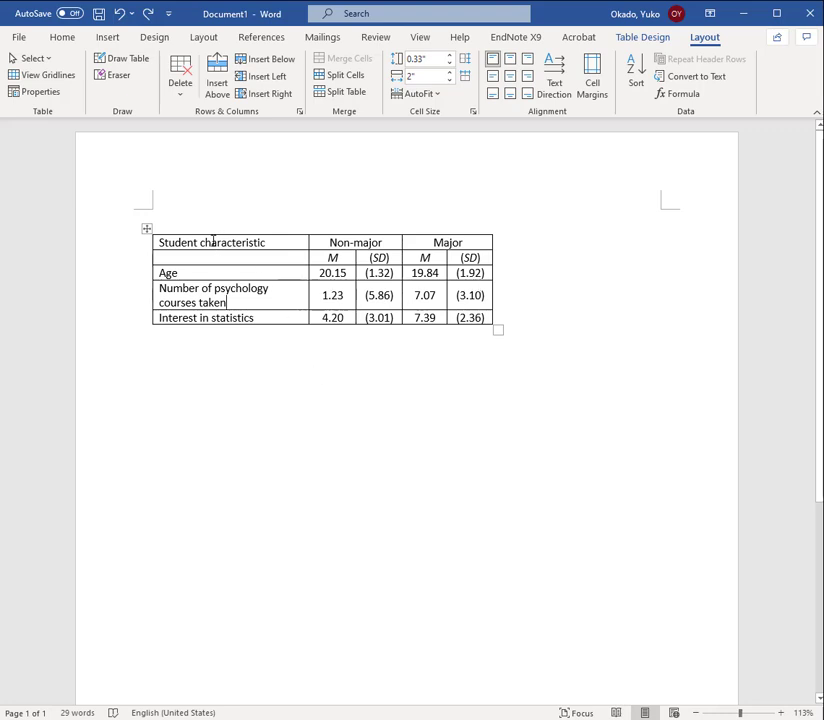
Set the height of all table rows to 0.3 inches
{"action": "left_click_drag", "start_coordinate": [213, 241], "coordinate": [455, 328]}
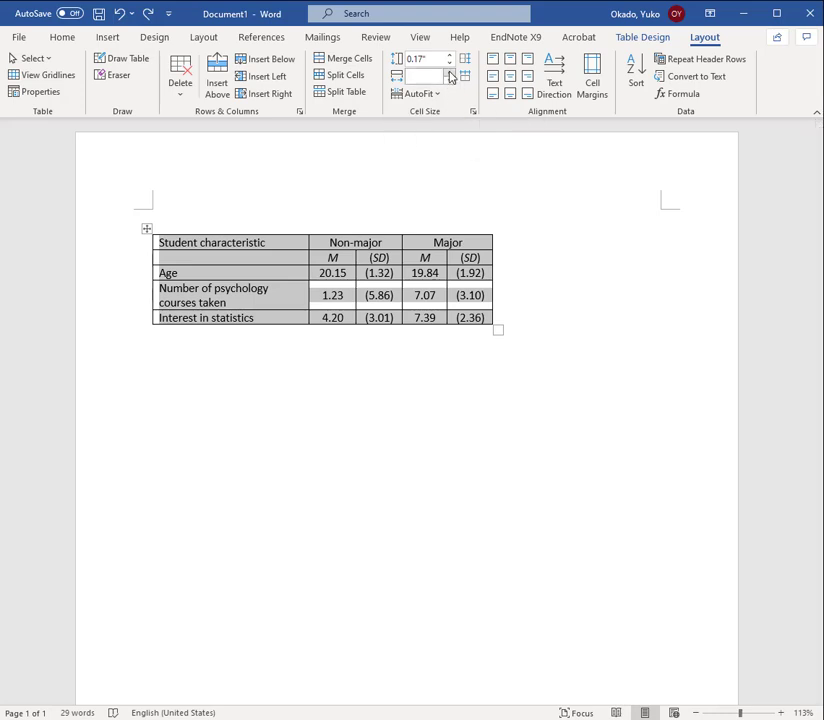
{"action": "left_click", "coordinate": [450, 57]}
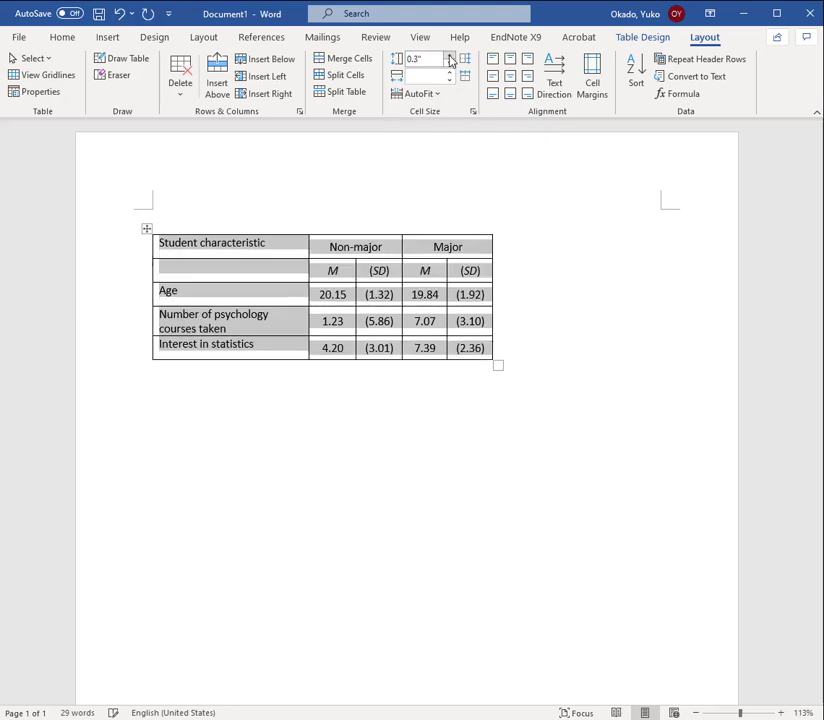
{"action": "left_click", "coordinate": [450, 57]}
{"action": "left_click", "coordinate": [450, 64]}
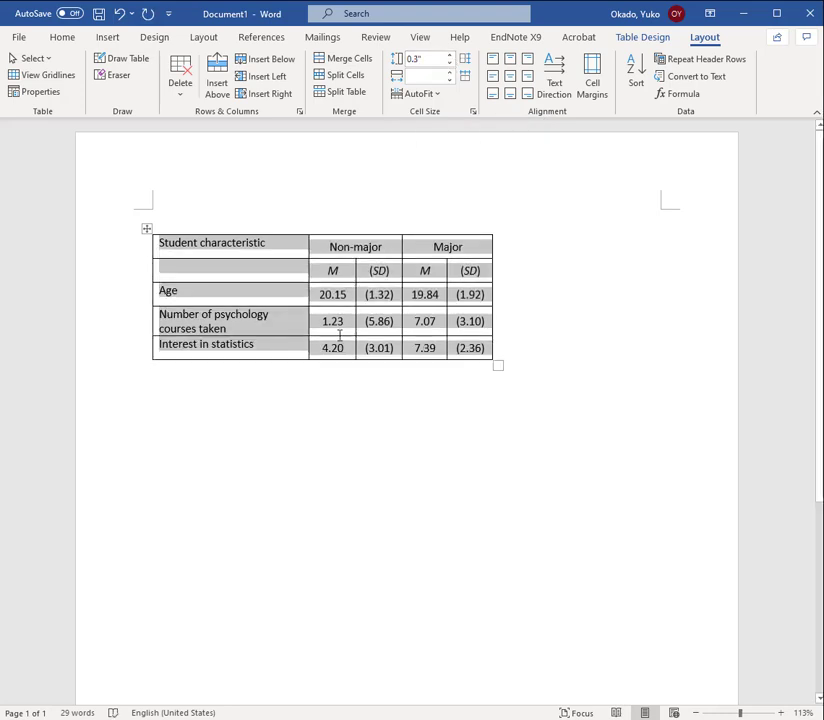
{"action": "left_click", "coordinate": [262, 244]}
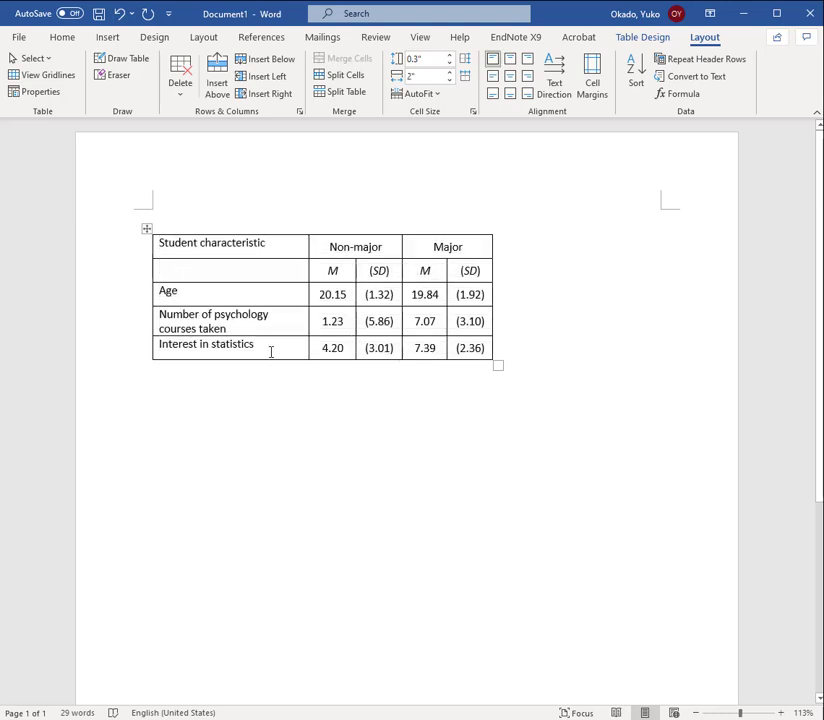
Centre the first column's text vertically with left alignment, and centre the Student characteristic heading horizontally as well
{"action": "left_click_drag", "start_coordinate": [270, 347], "coordinate": [178, 243]}
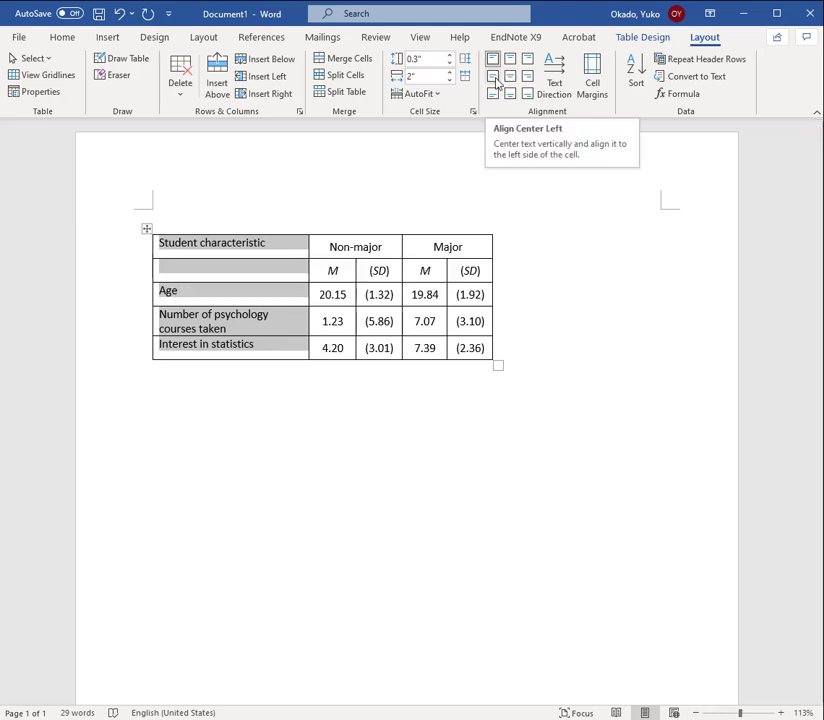
{"action": "left_click", "coordinate": [494, 78]}
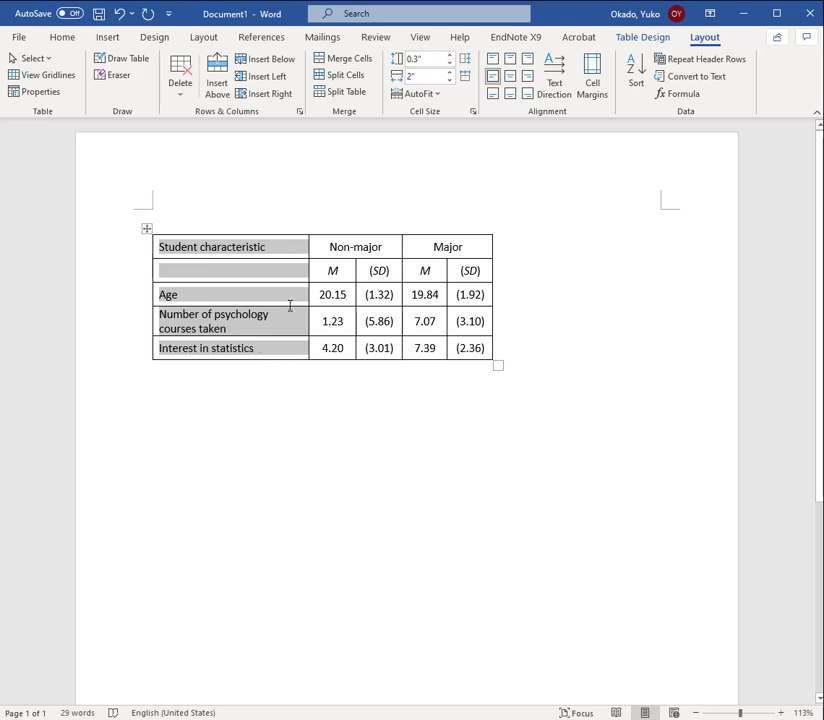
{"action": "left_click", "coordinate": [279, 357]}
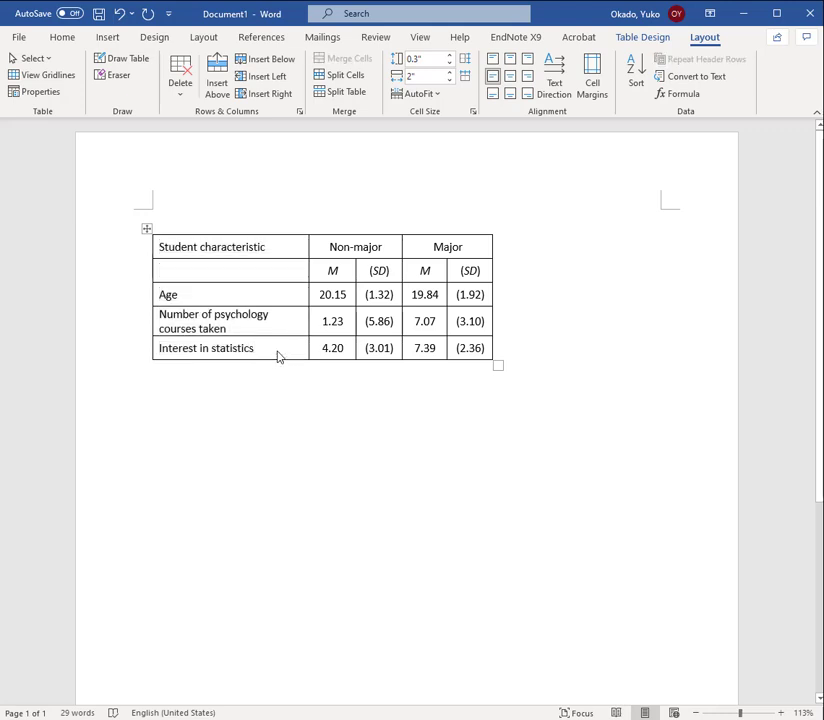
{"action": "left_click", "coordinate": [281, 245]}
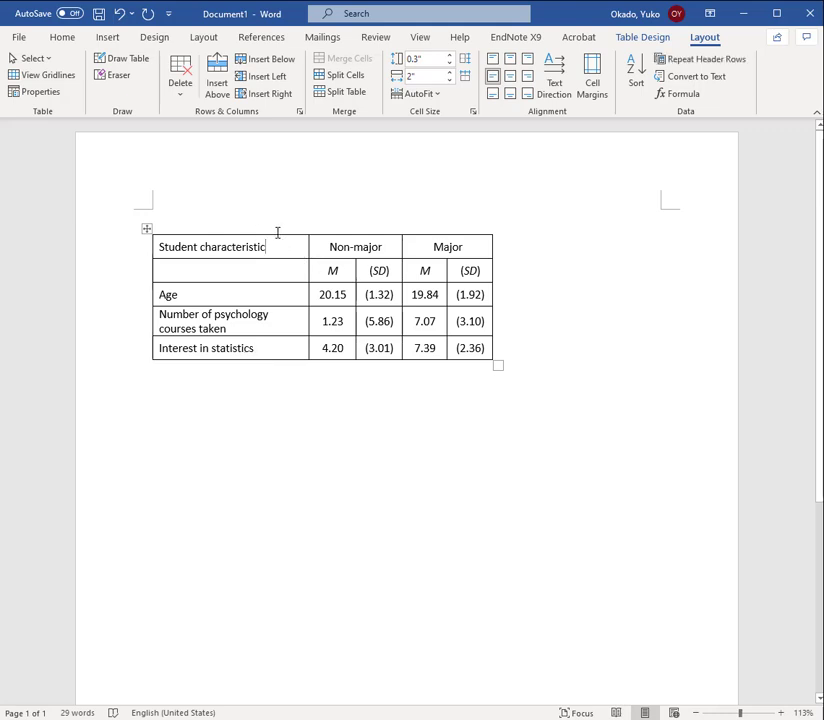
{"action": "left_click", "coordinate": [513, 78]}
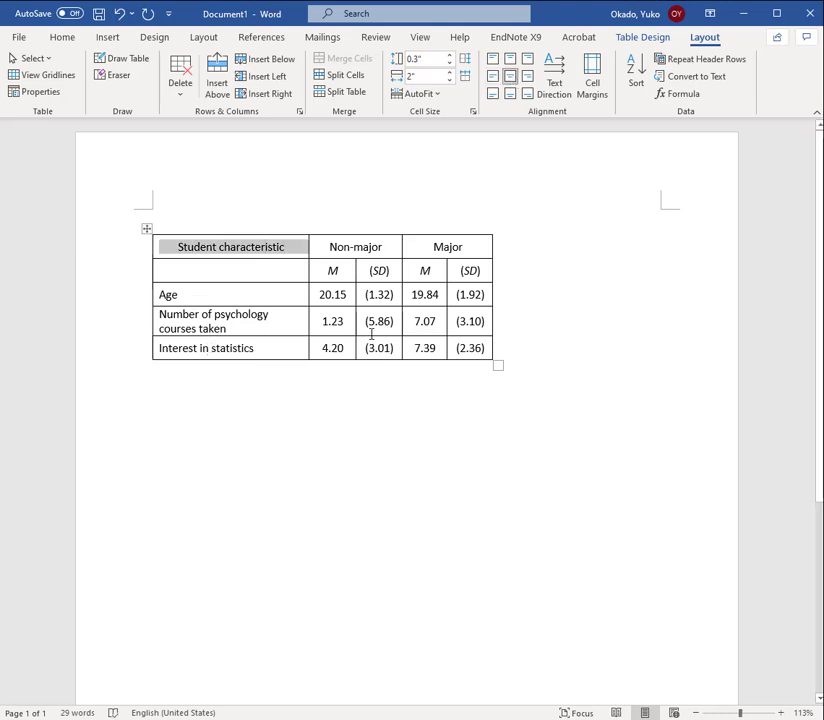
Format the text of the whole table in Times New Roman, size 12
{"action": "left_click", "coordinate": [146, 229]}
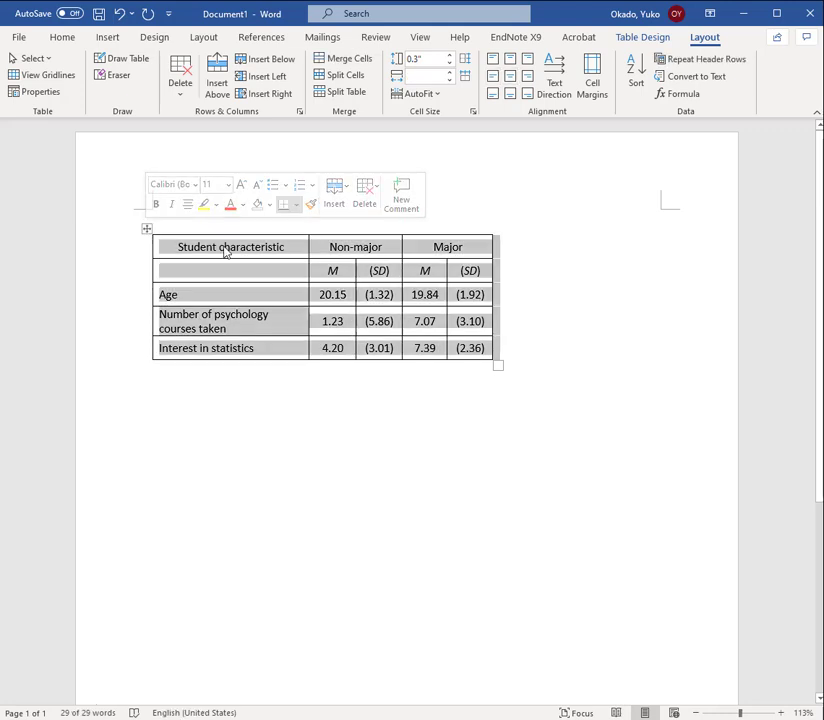
{"action": "right_click", "coordinate": [272, 257]}
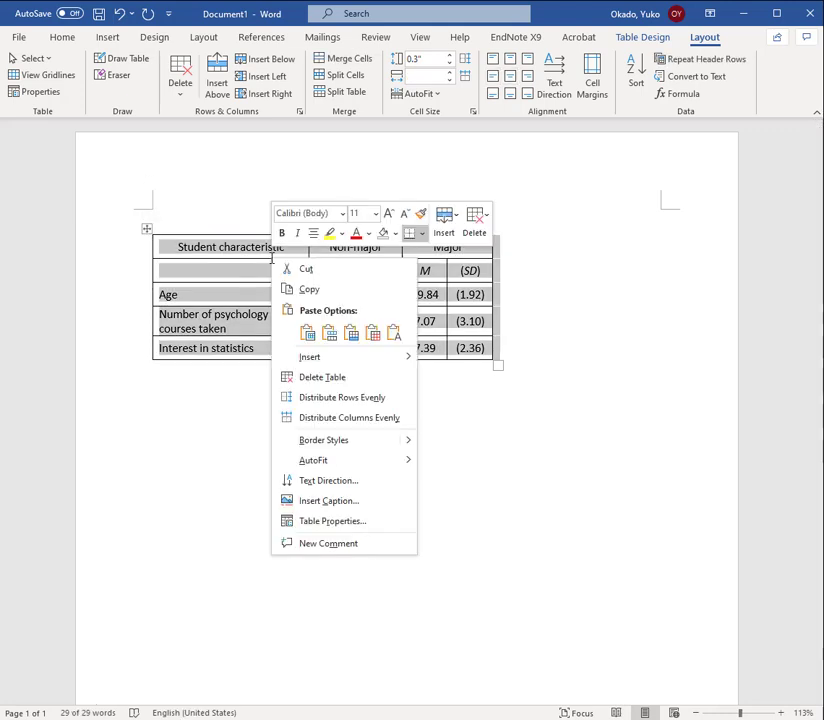
{"action": "left_click", "coordinate": [342, 214]}
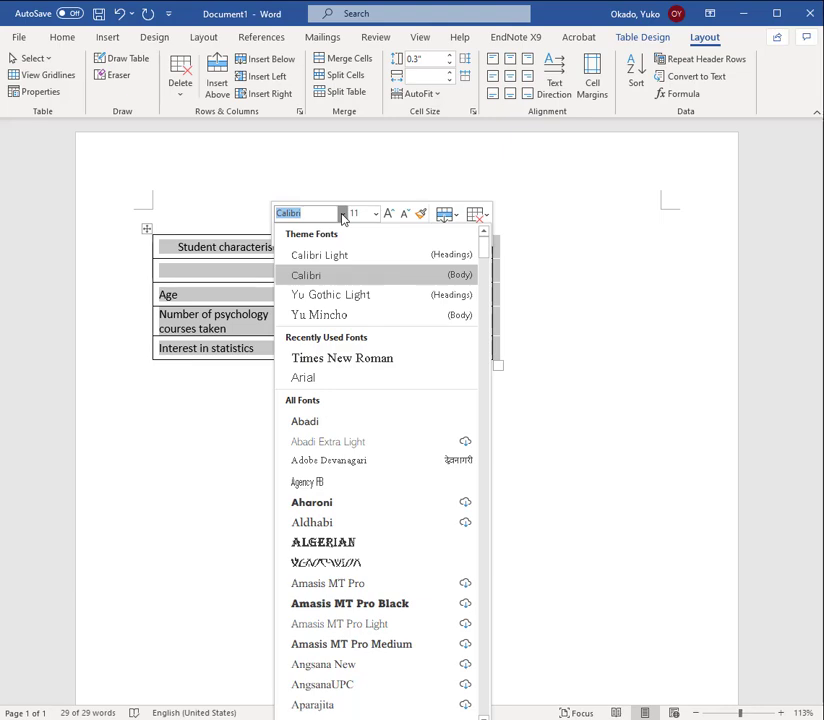
{"action": "left_click", "coordinate": [70, 35]}
{"action": "left_click", "coordinate": [61, 35]}
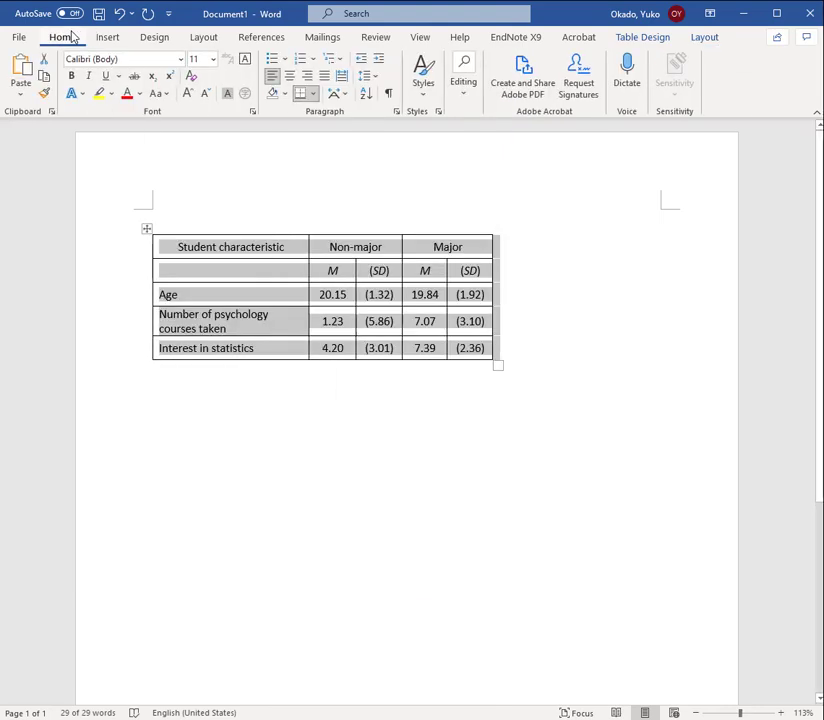
{"action": "left_click", "coordinate": [181, 60]}
{"action": "left_click", "coordinate": [148, 207]}
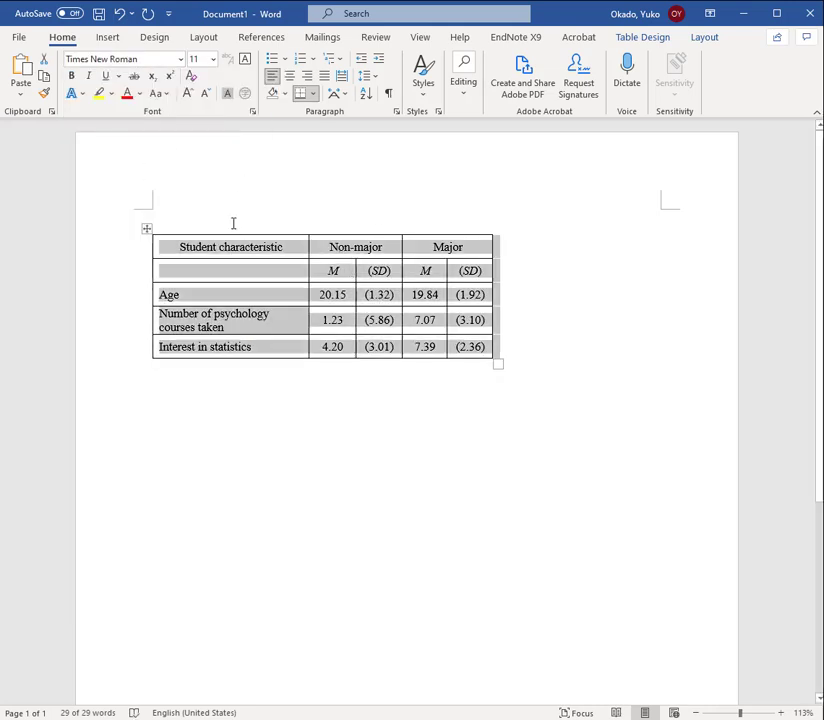
{"action": "left_click", "coordinate": [213, 60]}
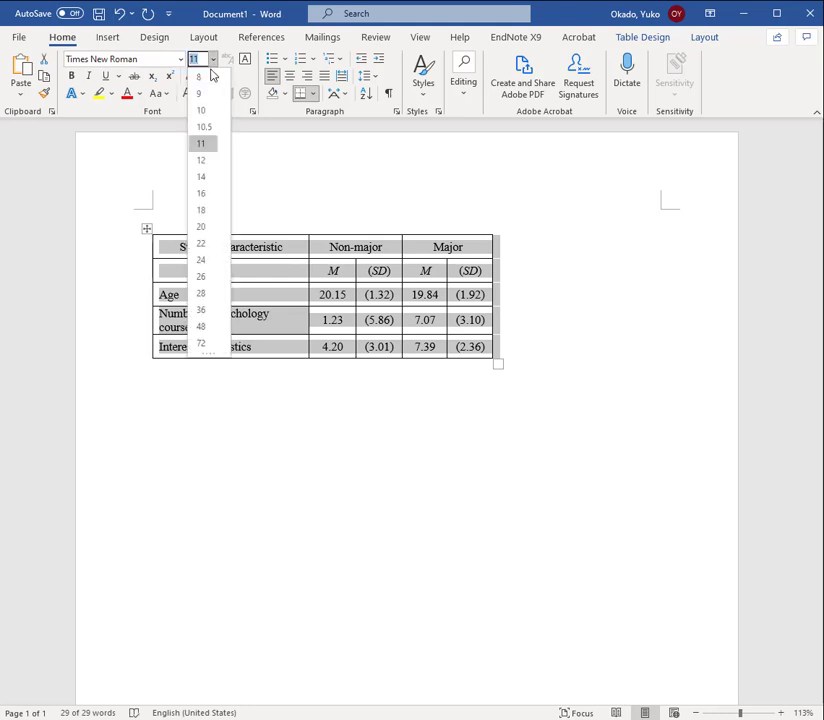
{"action": "left_click", "coordinate": [207, 162]}
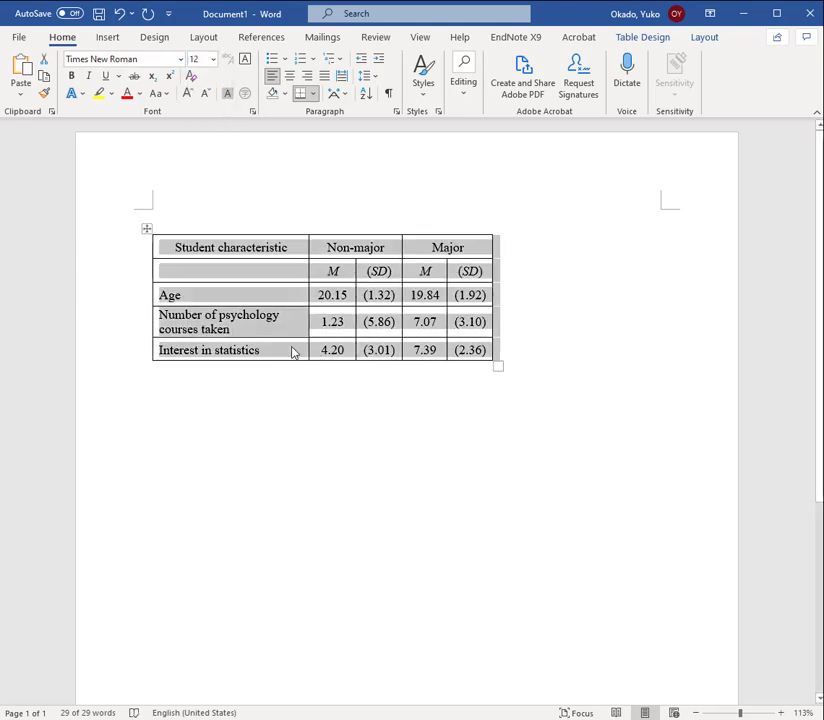
{"action": "left_click", "coordinate": [277, 336]}
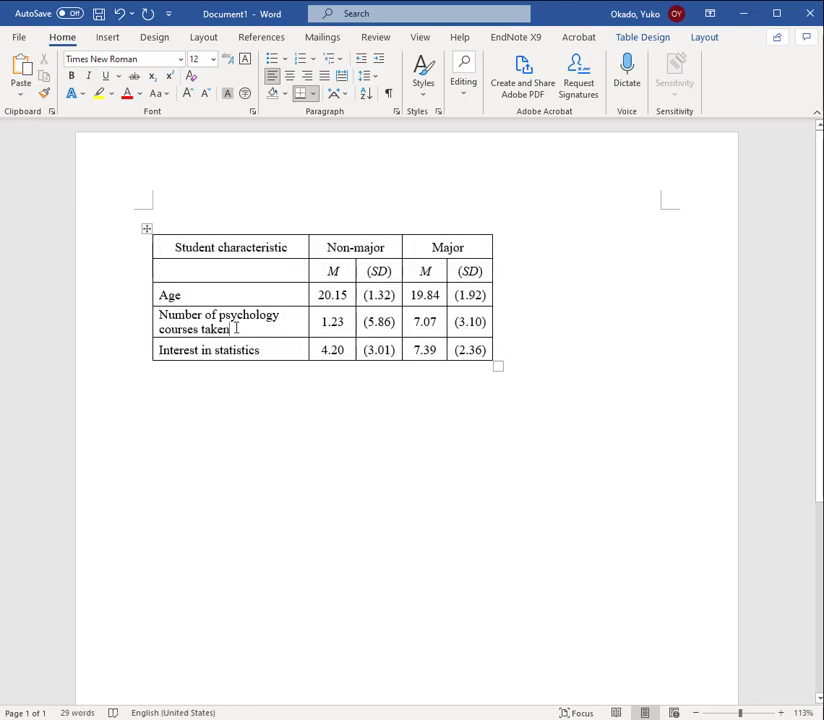
{"action": "left_click_drag", "start_coordinate": [226, 240], "coordinate": [228, 344]}
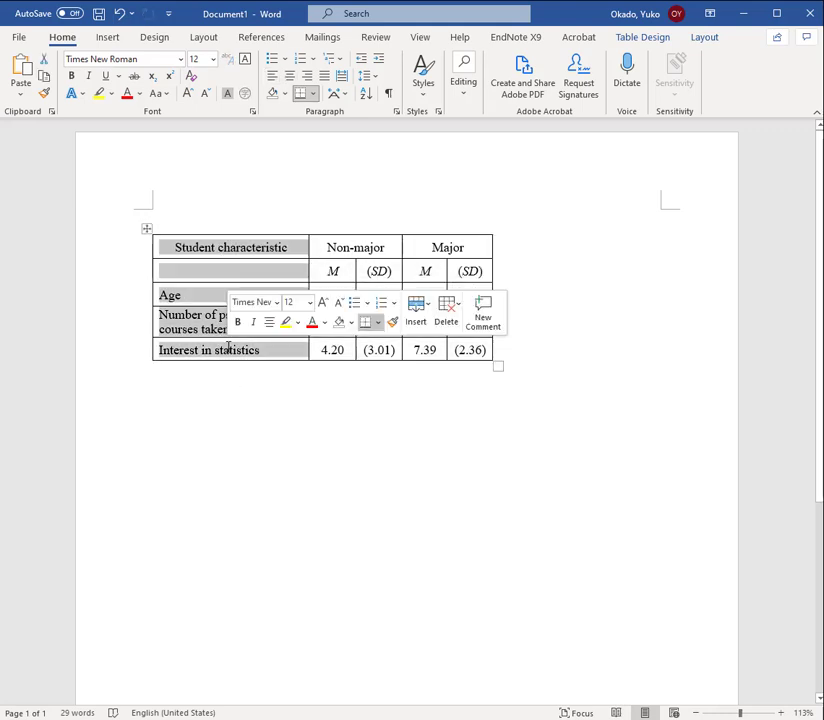
{"action": "left_click", "coordinate": [216, 248]}
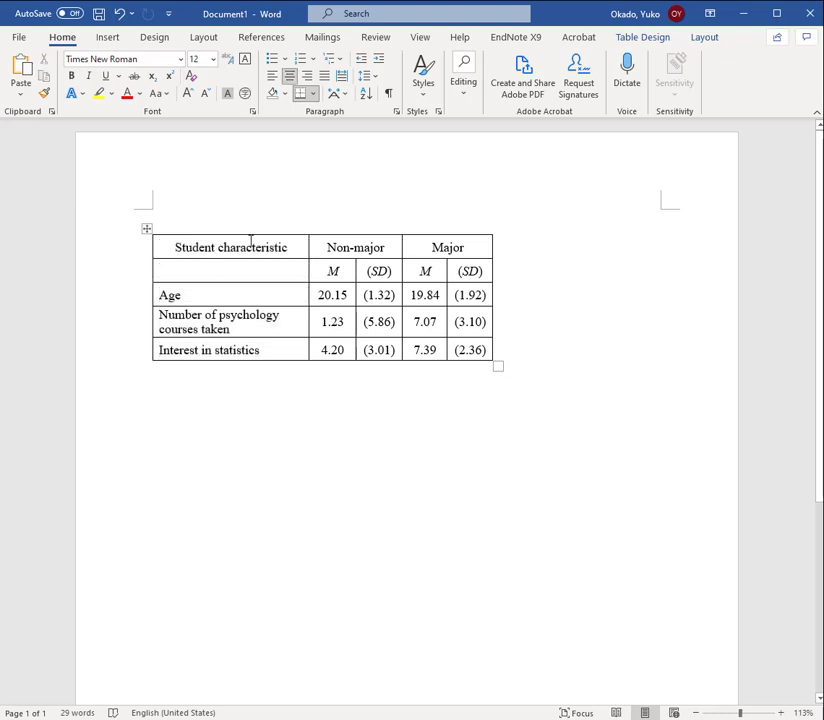
{"action": "left_click_drag", "start_coordinate": [182, 247], "coordinate": [186, 322]}
{"action": "left_click", "coordinate": [237, 327]}
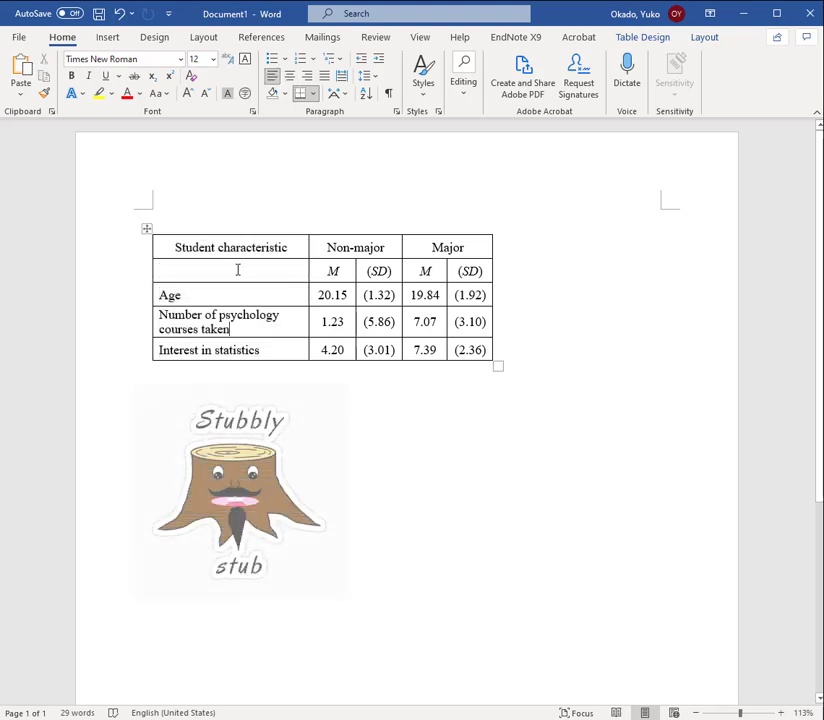
{"action": "left_click_drag", "start_coordinate": [244, 247], "coordinate": [245, 348]}
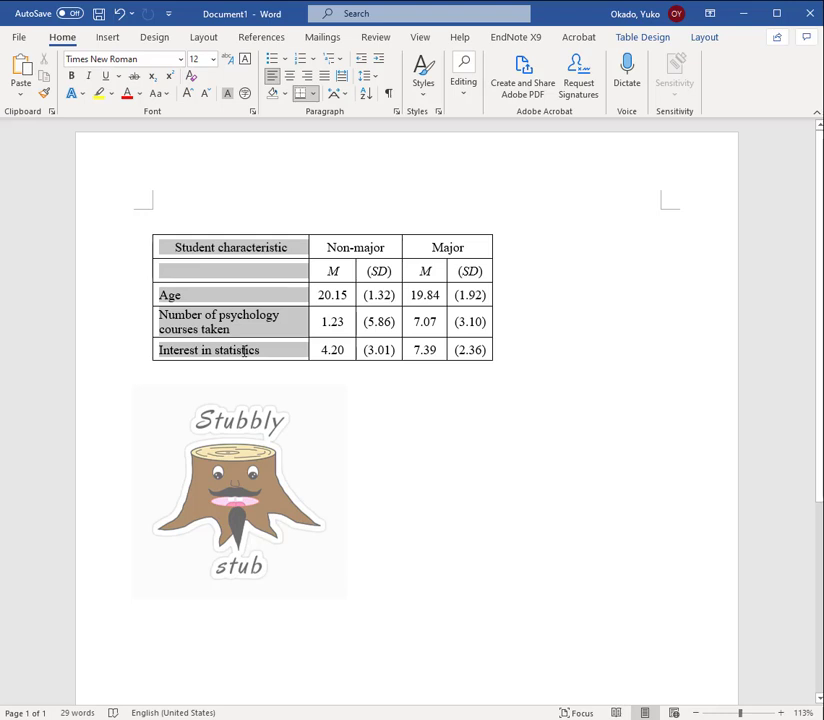
{"action": "left_click", "coordinate": [232, 295]}
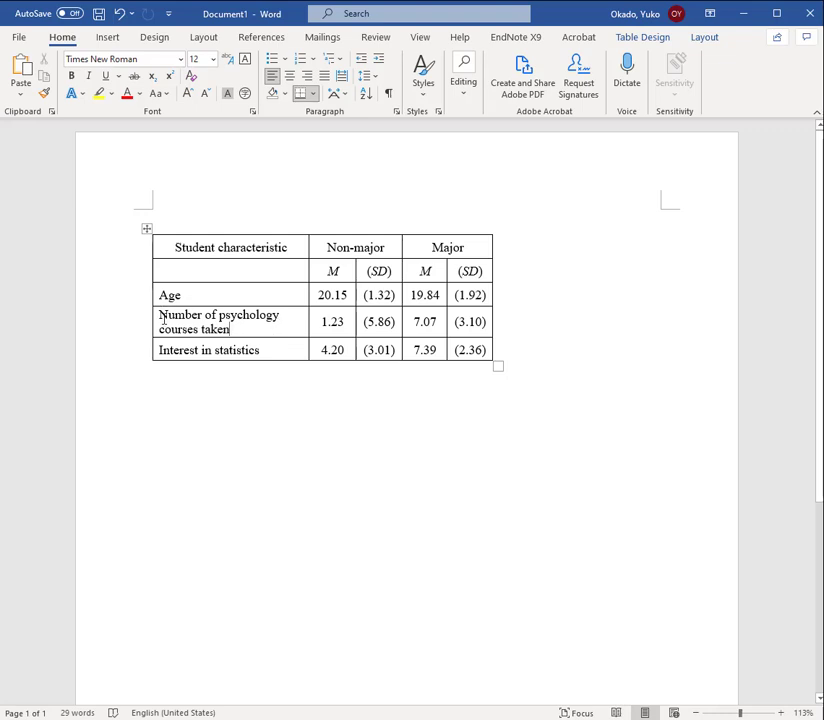
Apply a hanging indent of 0.15 inches to the two-line label Number of psychology courses taken
{"action": "left_click_drag", "start_coordinate": [164, 318], "coordinate": [226, 329]}
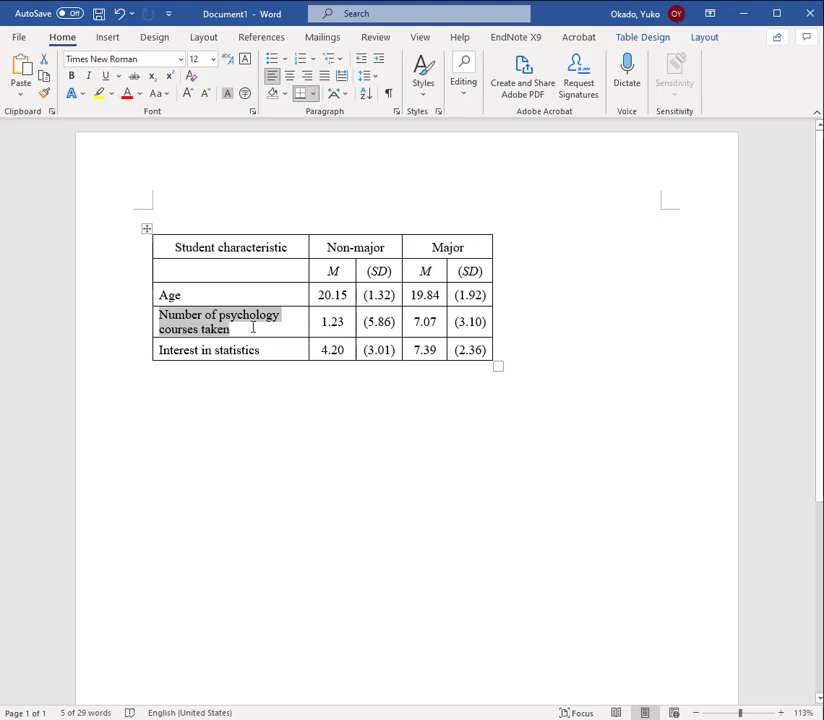
{"action": "left_click", "coordinate": [375, 79]}
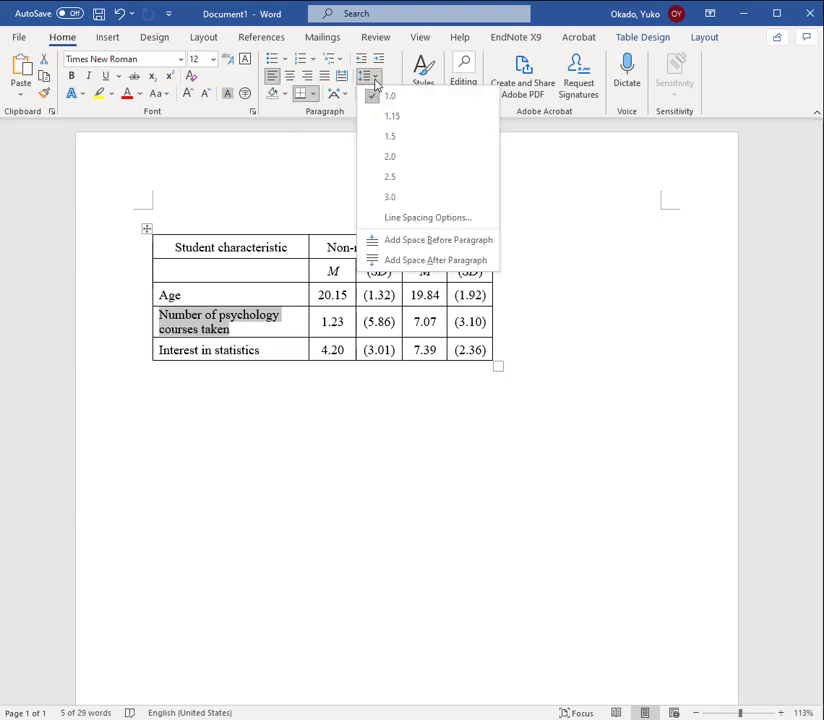
{"action": "left_click", "coordinate": [405, 218]}
{"action": "left_click", "coordinate": [480, 311]}
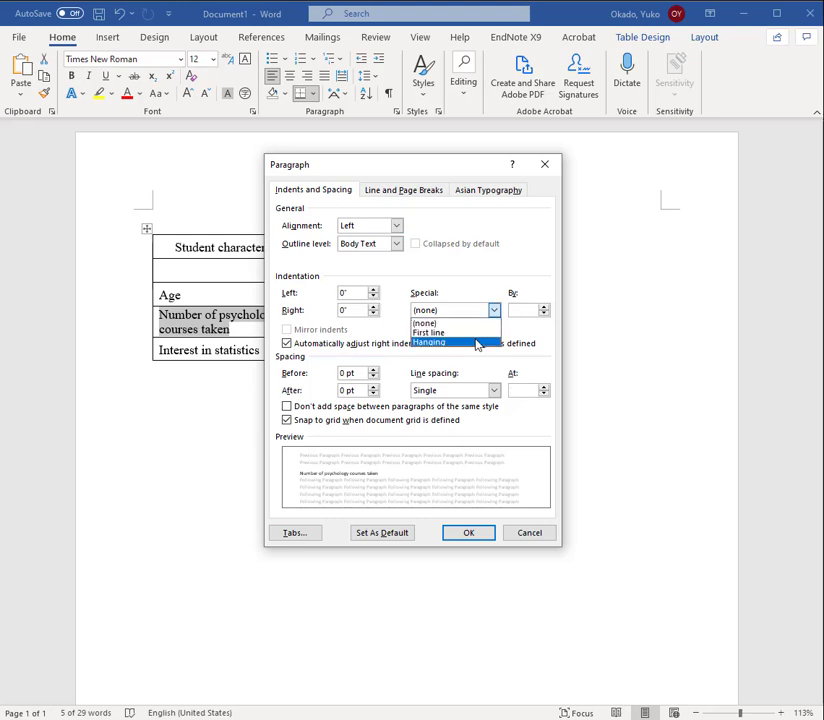
{"action": "left_click", "coordinate": [478, 342]}
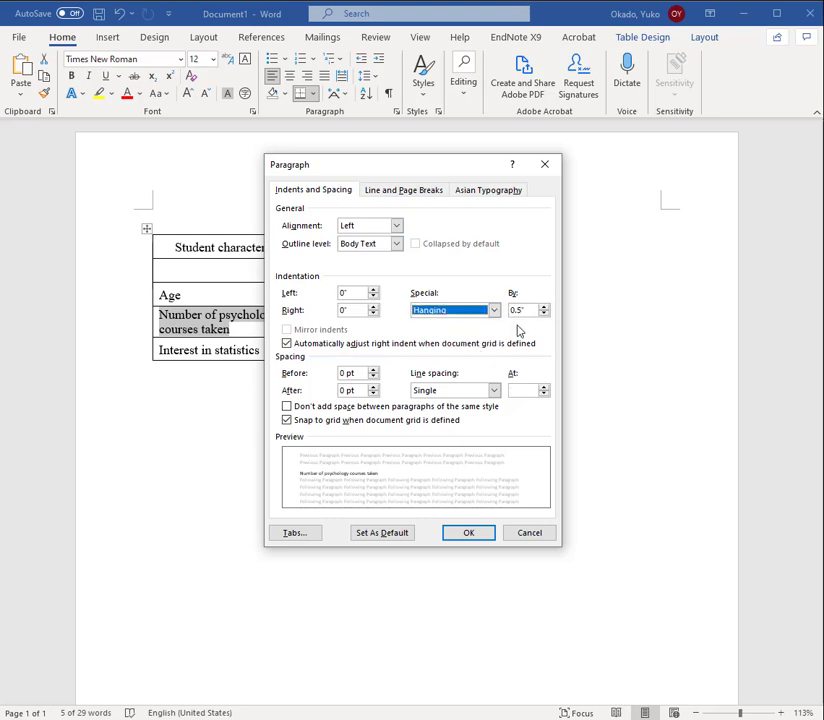
{"action": "left_click", "coordinate": [518, 311]}
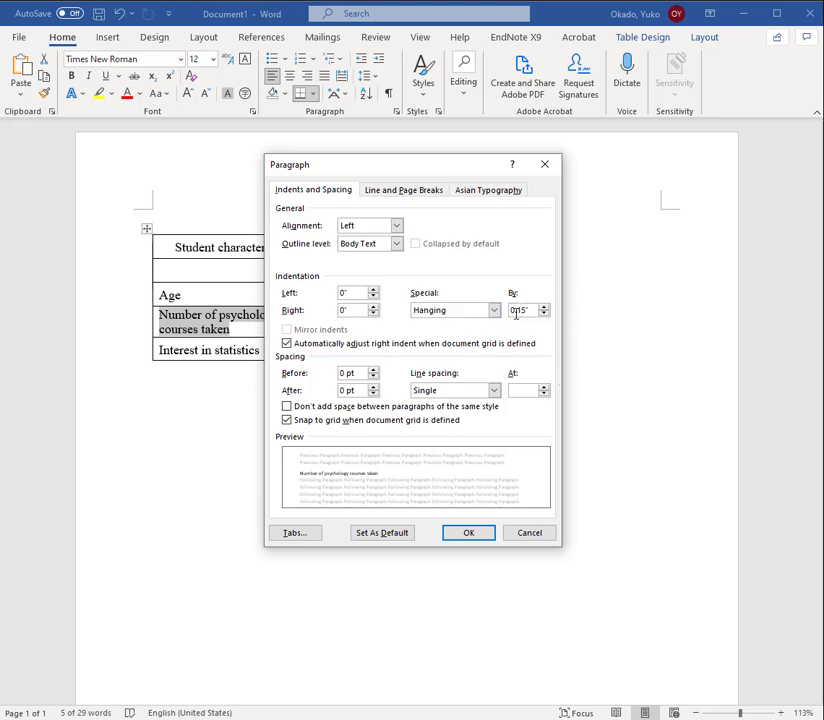
{"action": "left_click", "coordinate": [472, 534]}
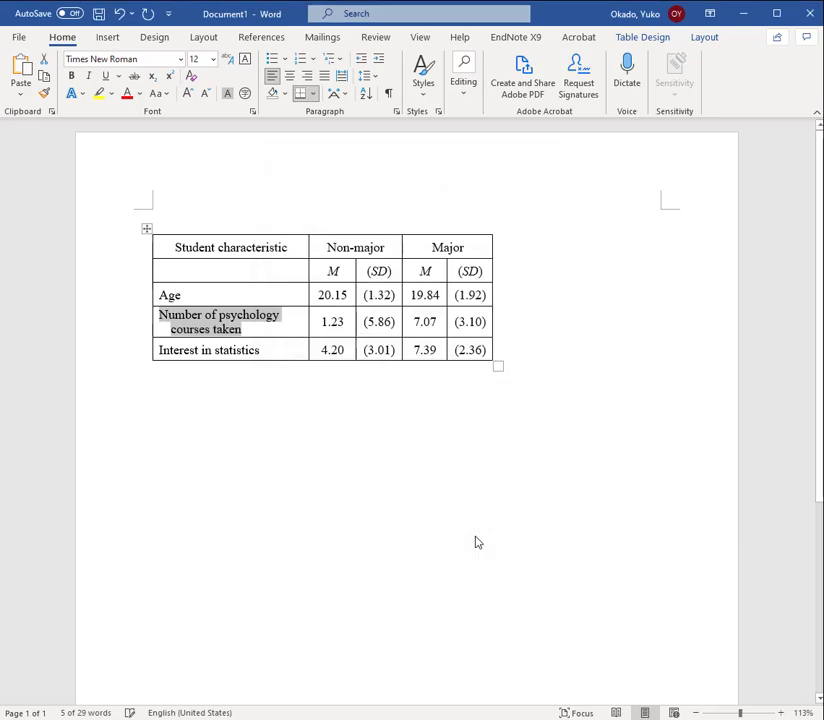
{"action": "left_click", "coordinate": [556, 306]}
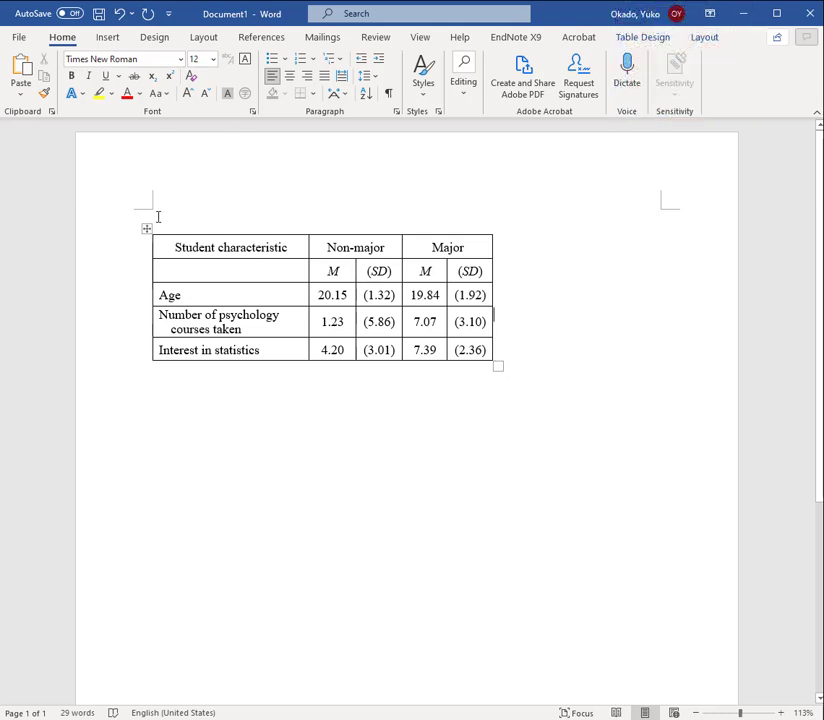
{"action": "left_click", "coordinate": [147, 228]}
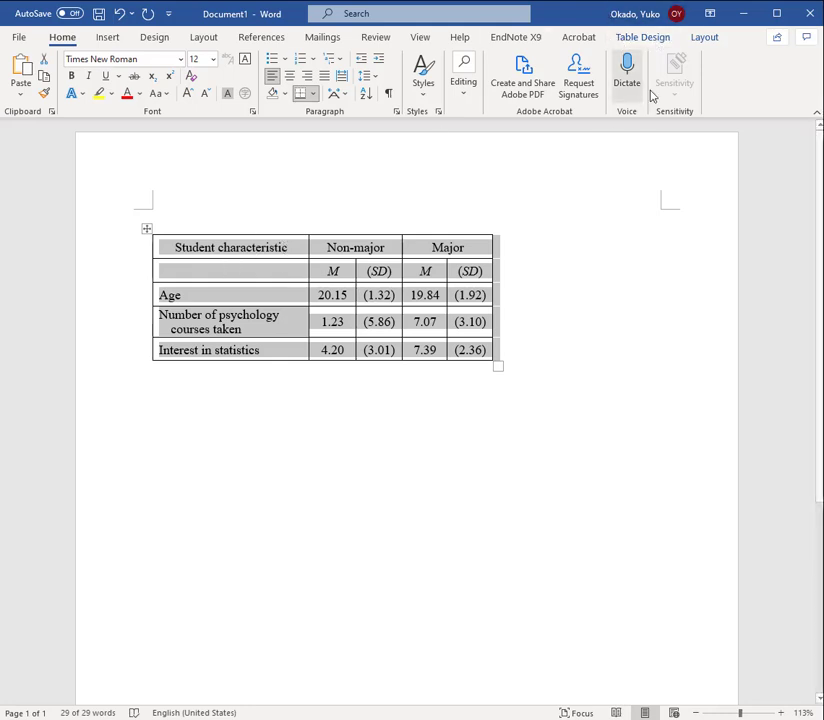
{"action": "left_click", "coordinate": [640, 40]}
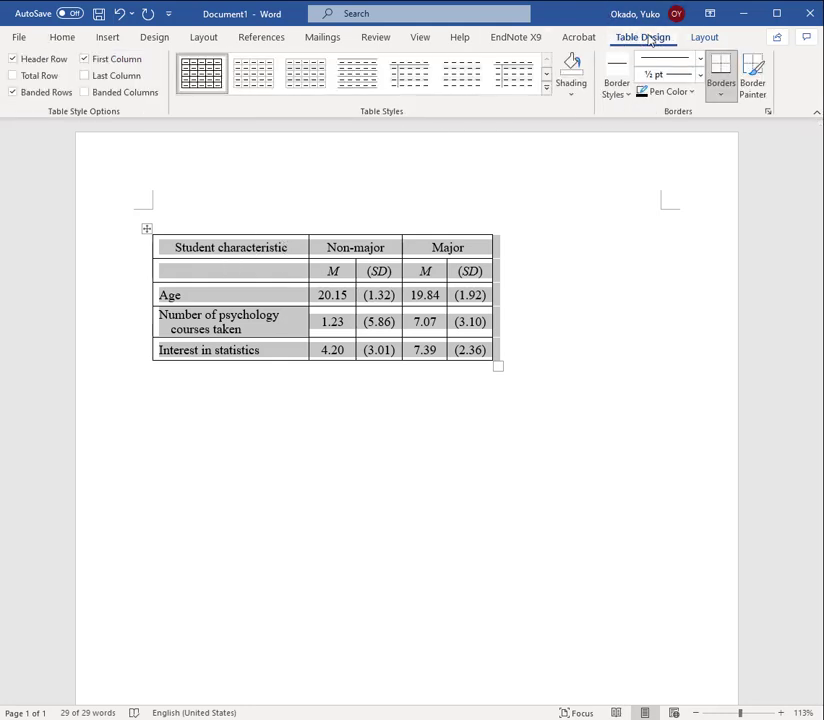
{"action": "left_click", "coordinate": [700, 38]}
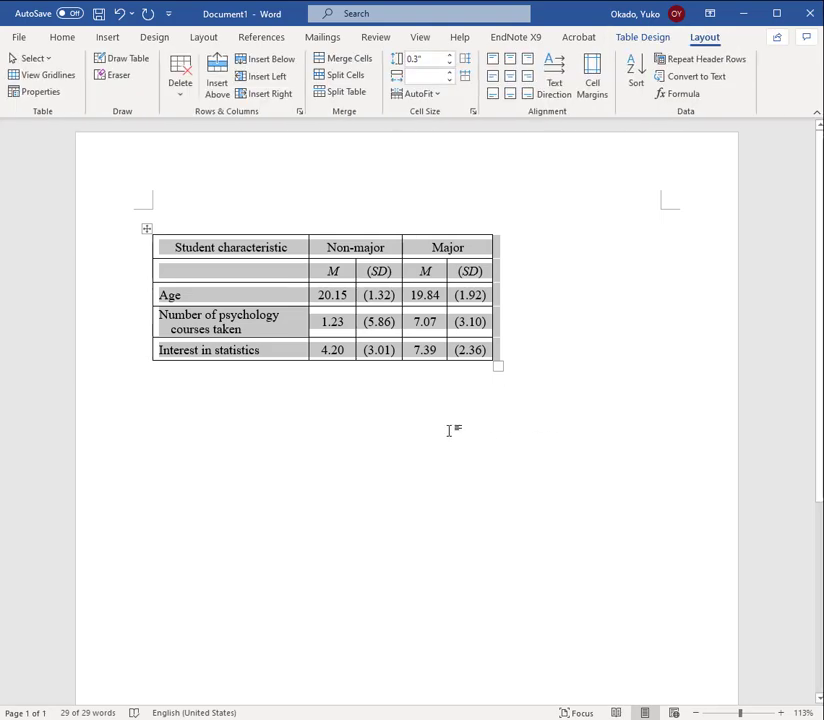
{"action": "left_click", "coordinate": [431, 403]}
{"action": "left_click", "coordinate": [517, 352]}
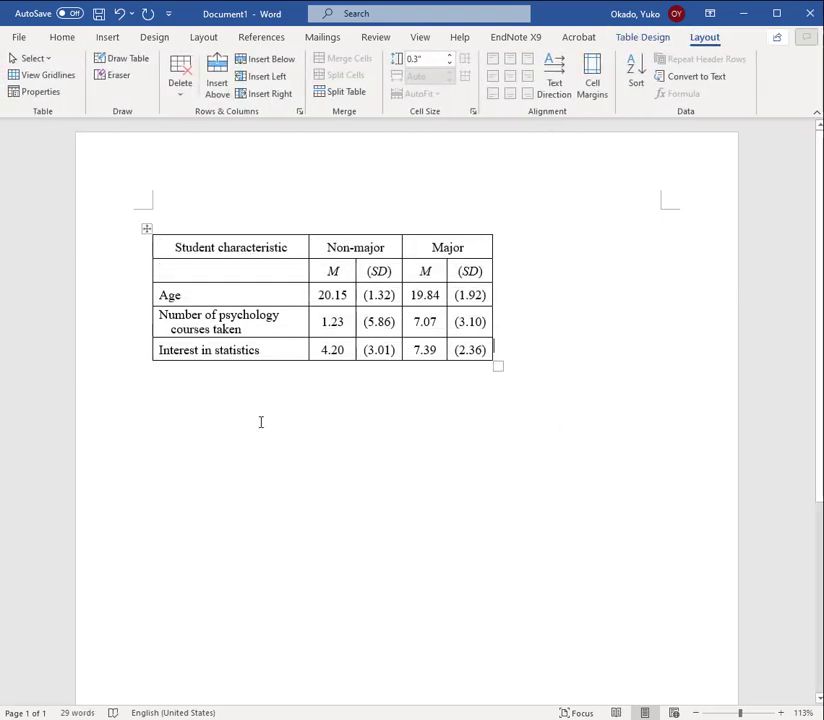
{"action": "left_click", "coordinate": [288, 465]}
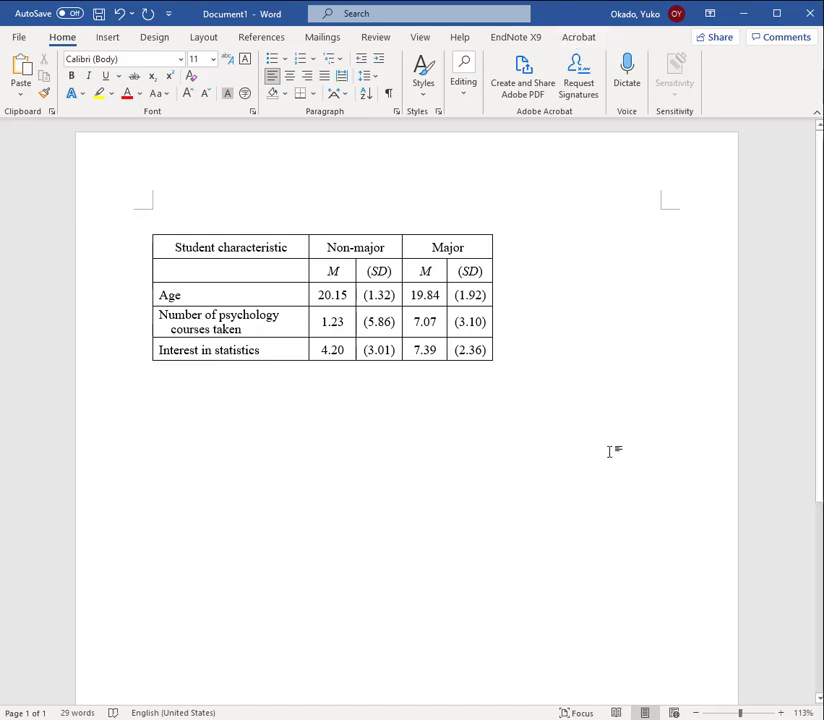
{"action": "left_click", "coordinate": [174, 246]}
{"action": "left_click", "coordinate": [704, 37]}
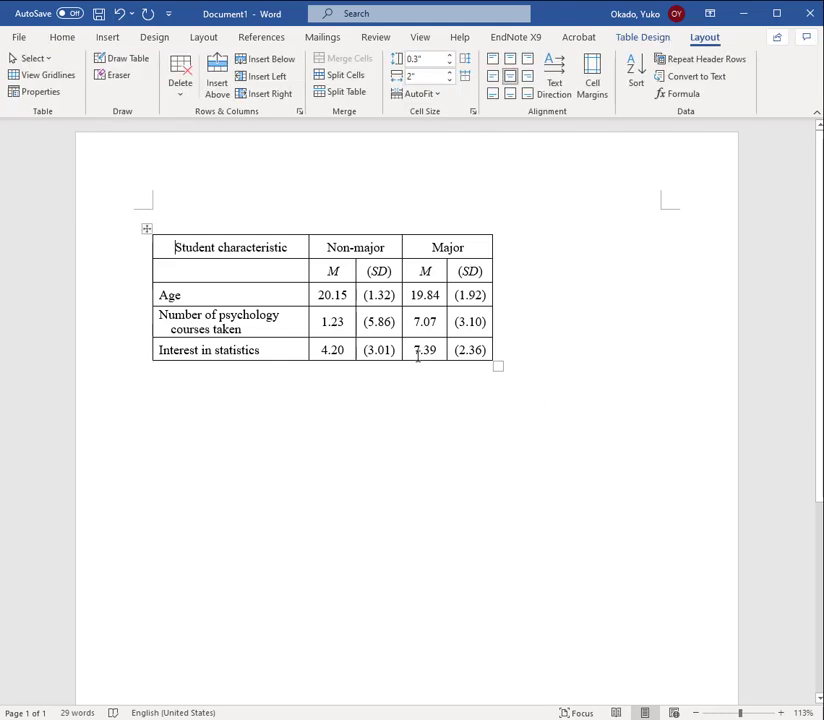
{"action": "left_click", "coordinate": [648, 40]}
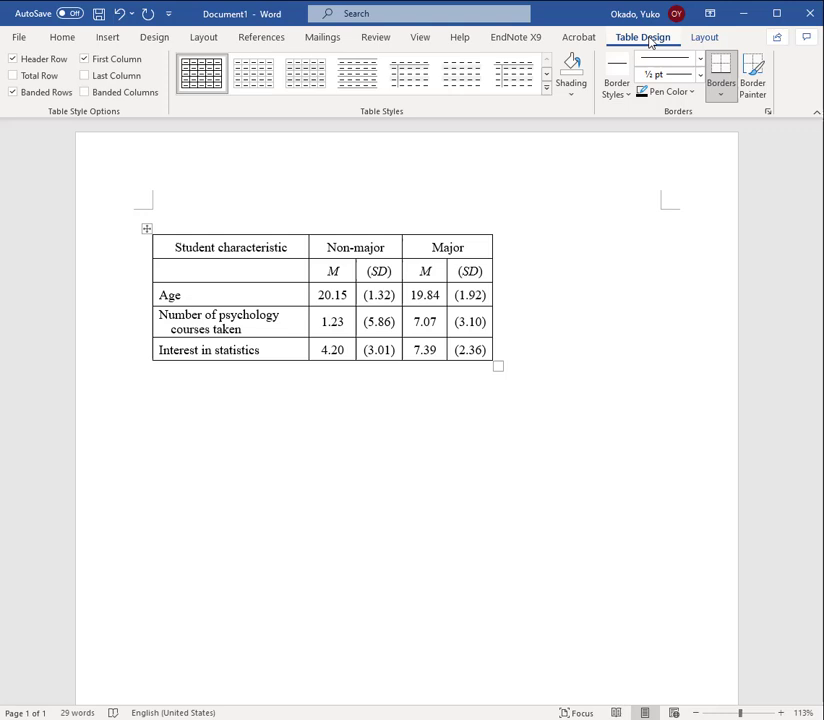
{"action": "left_click", "coordinate": [710, 40]}
Remove all borders from the entire table
{"action": "left_click", "coordinate": [648, 38]}
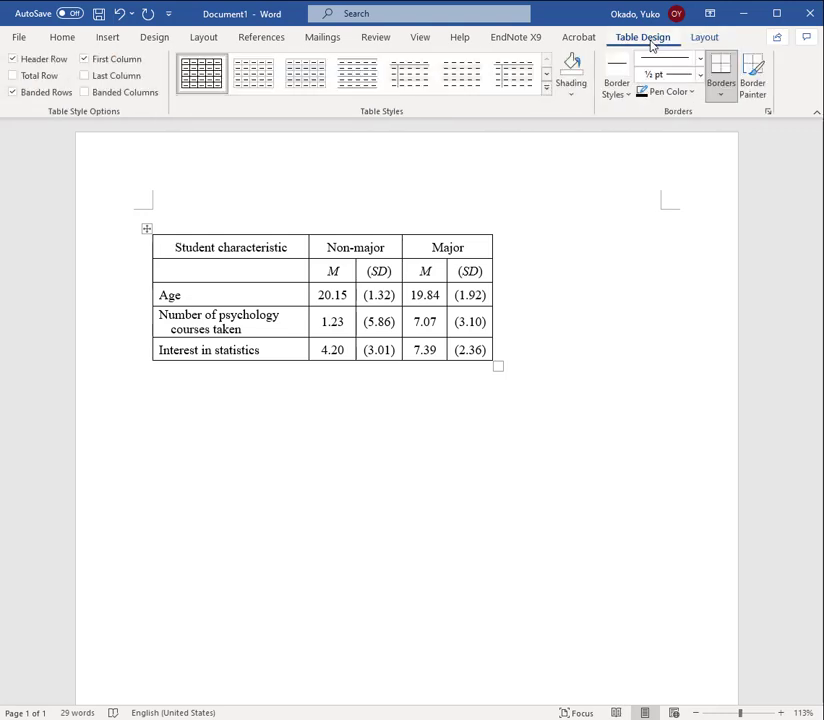
{"action": "left_click", "coordinate": [146, 230]}
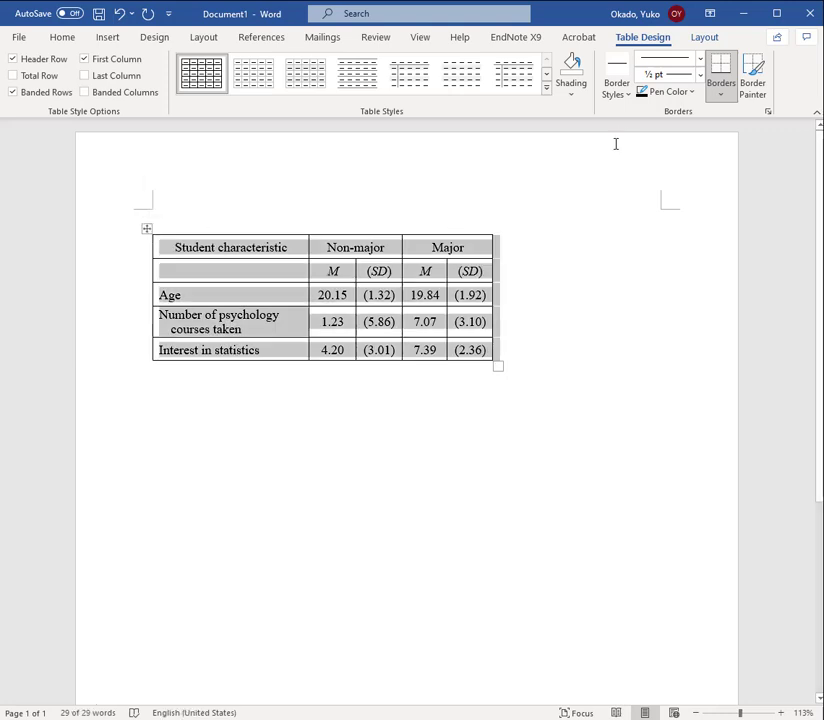
{"action": "left_click", "coordinate": [731, 99]}
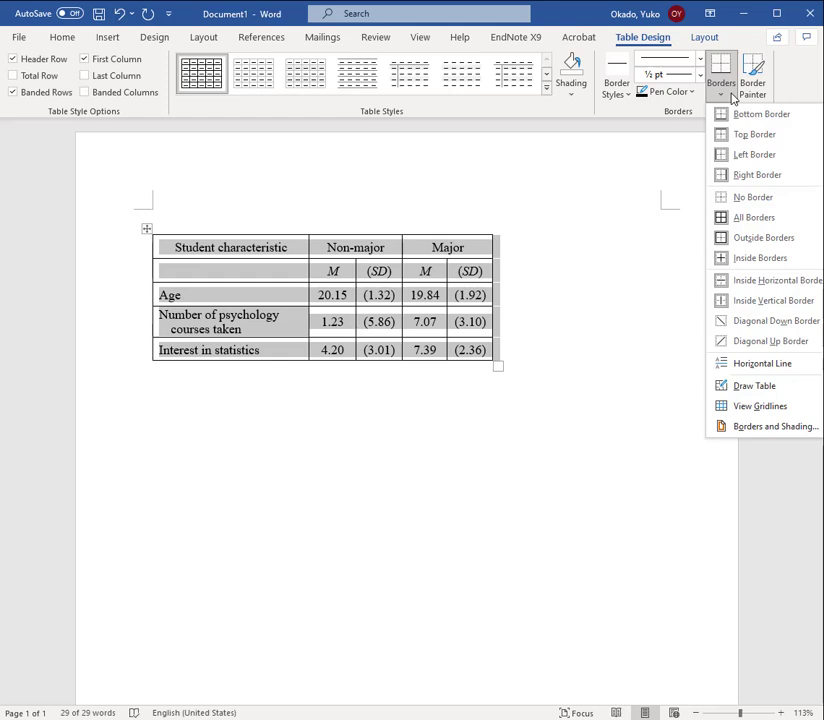
{"action": "left_click", "coordinate": [753, 198]}
{"action": "left_click", "coordinate": [552, 440]}
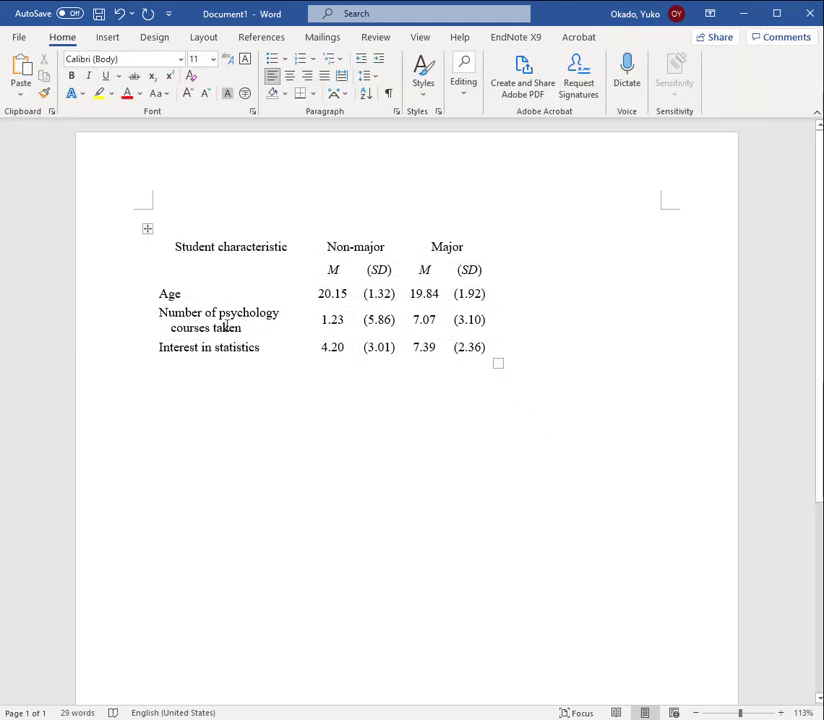
Add a top border to the first header row, from Student characteristic to Major
{"action": "left_click_drag", "start_coordinate": [170, 246], "coordinate": [482, 245]}
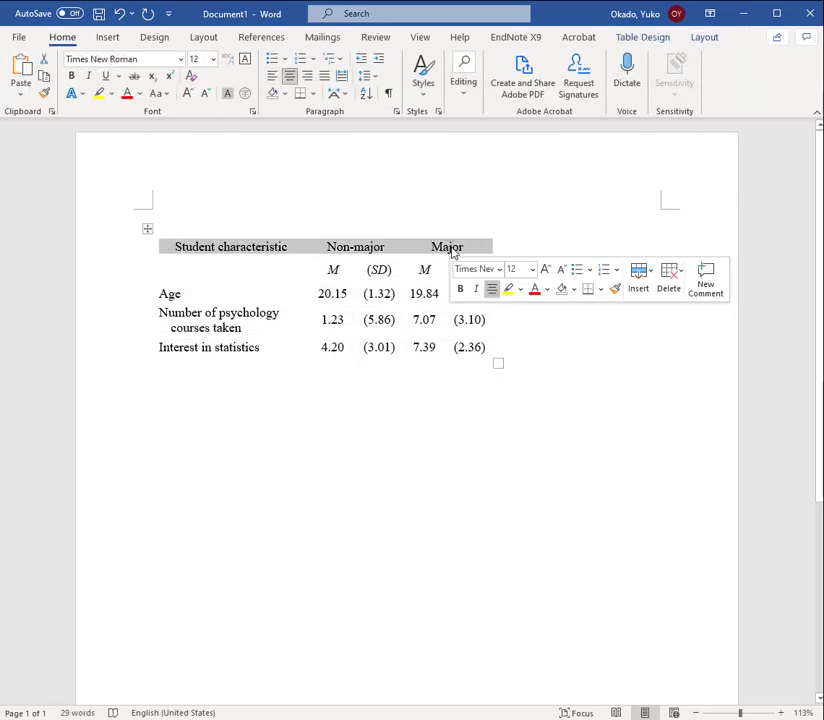
{"action": "left_click", "coordinate": [643, 37]}
{"action": "left_click", "coordinate": [730, 91]}
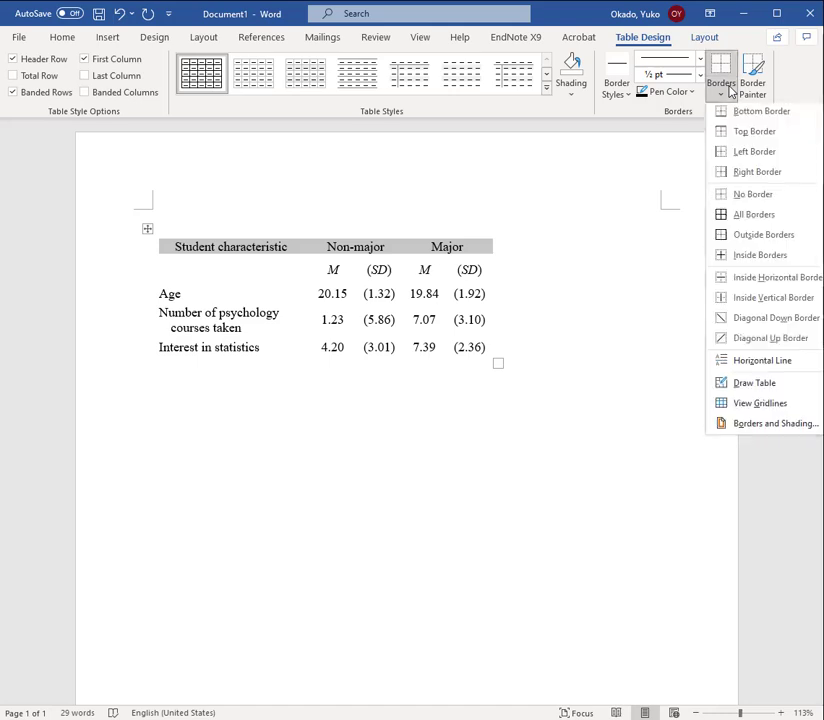
{"action": "left_click", "coordinate": [740, 132]}
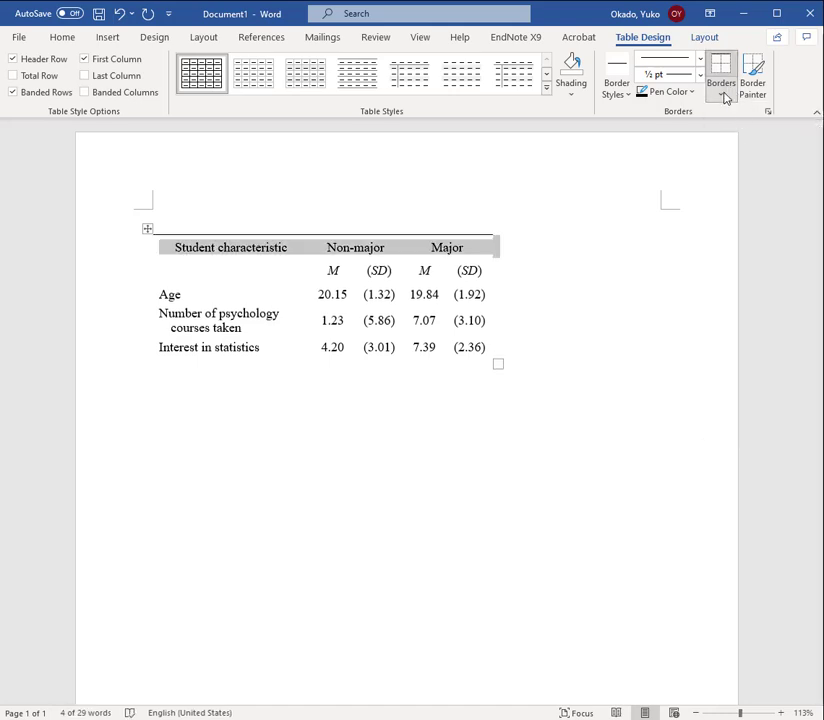
Add a bottom border across the whole second header row containing the M and (SD) labels
{"action": "left_click_drag", "start_coordinate": [160, 270], "coordinate": [449, 278]}
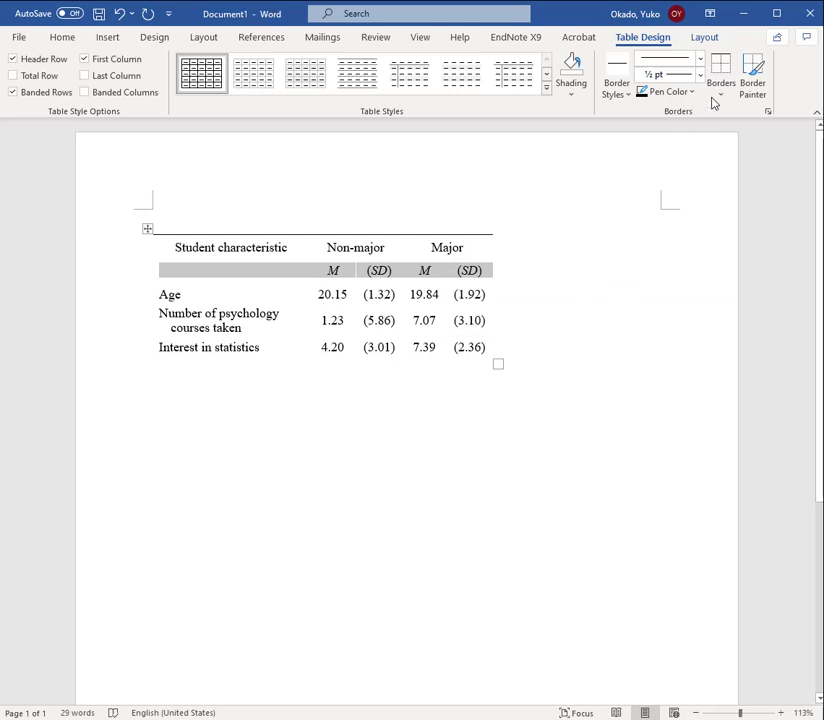
{"action": "left_click", "coordinate": [722, 95]}
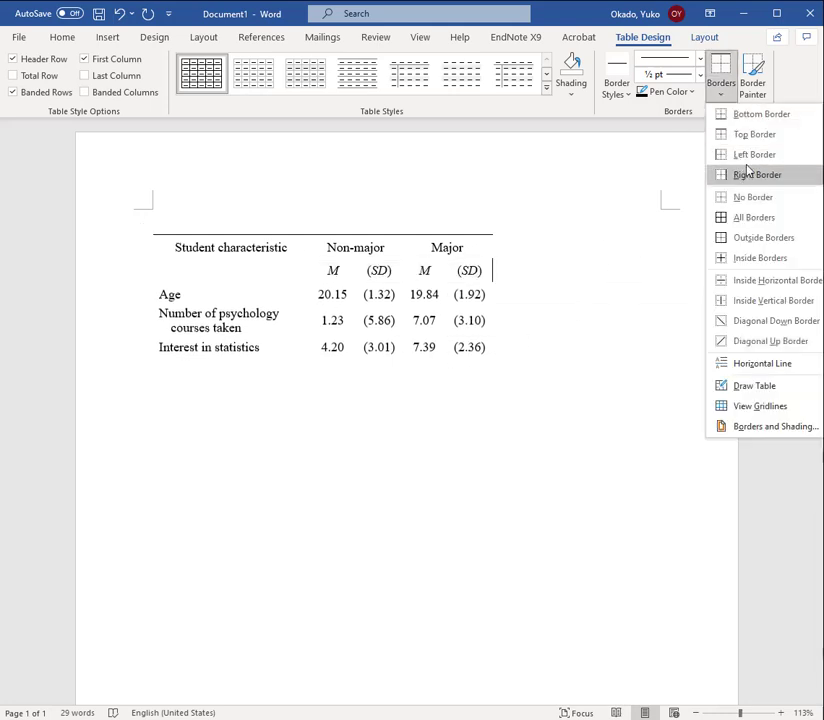
{"action": "left_click", "coordinate": [753, 134]}
{"action": "left_click", "coordinate": [544, 506]}
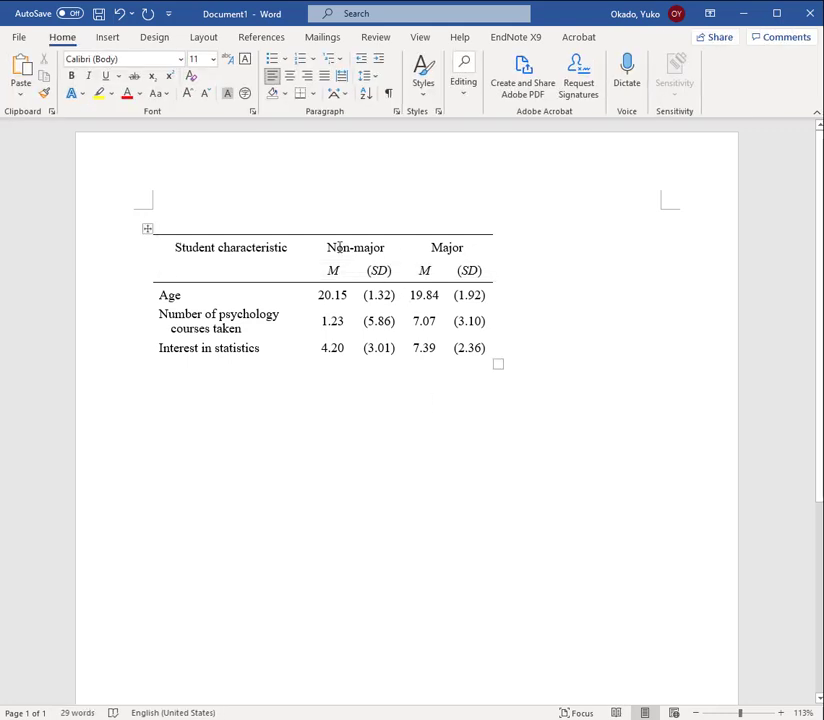
Add a bottom border under the Non-major and Major heading cells only
{"action": "left_click_drag", "start_coordinate": [333, 252], "coordinate": [457, 252]}
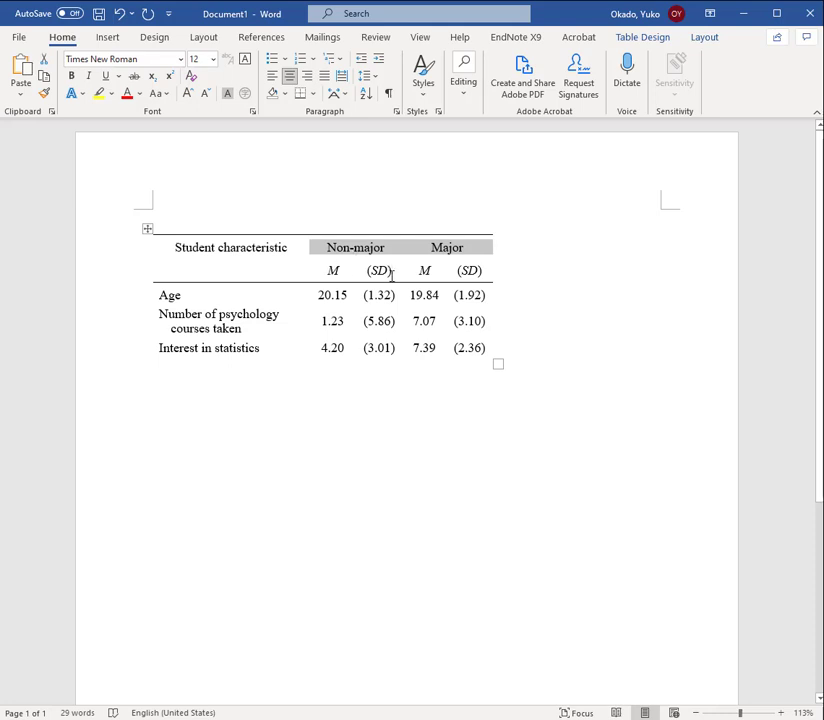
{"action": "mouse_move", "coordinate": [491, 230]}
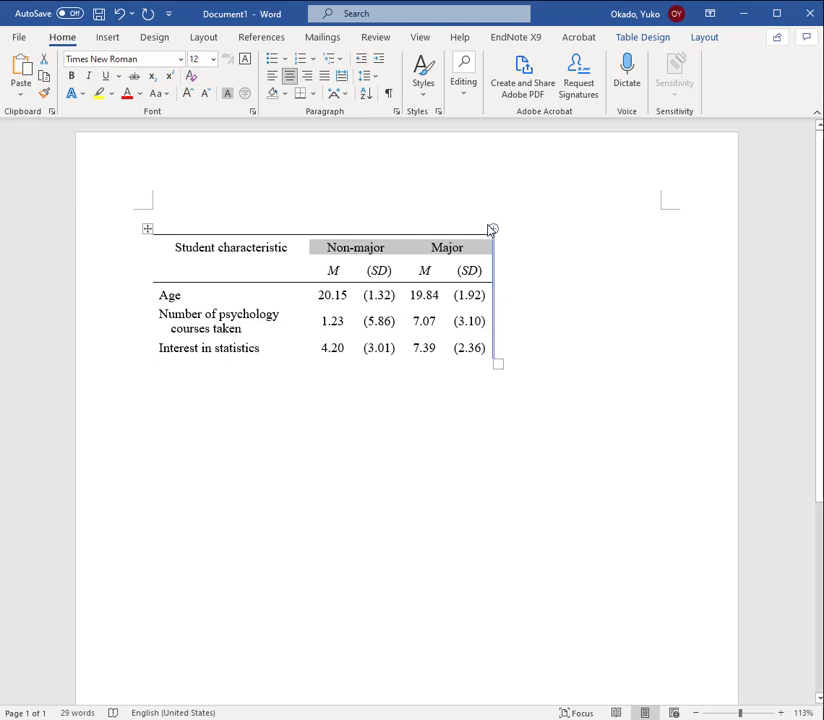
{"action": "left_click", "coordinate": [648, 37]}
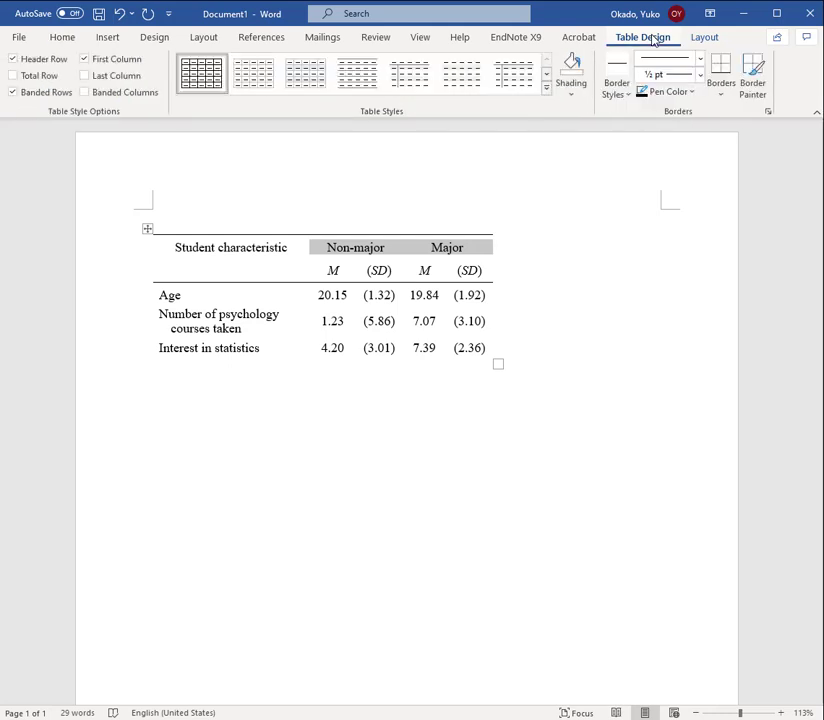
{"action": "left_click", "coordinate": [722, 68]}
{"action": "left_click", "coordinate": [732, 98]}
Add a bottom border to the last table row, Interest in statistics
{"action": "left_click", "coordinate": [190, 340]}
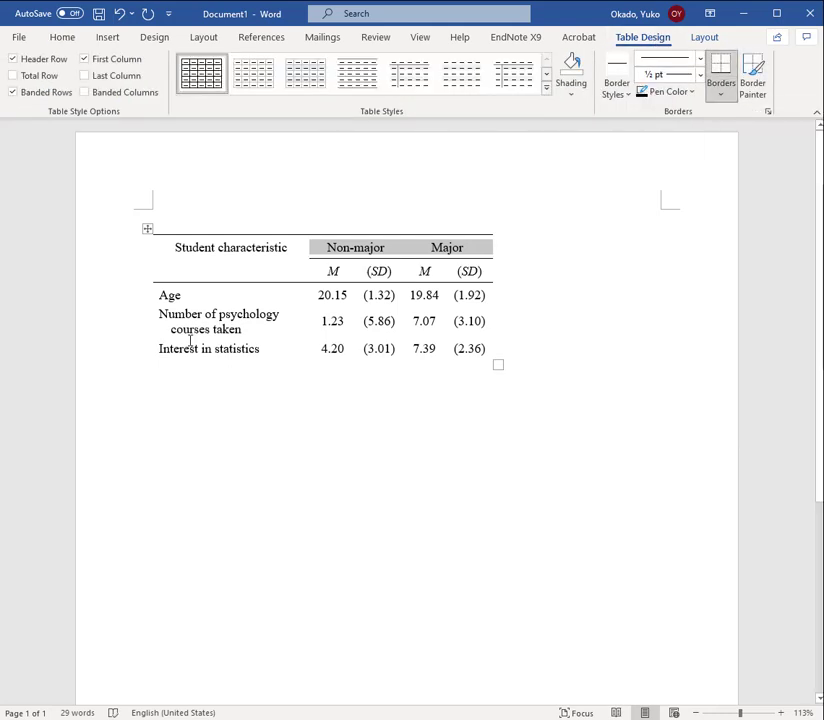
{"action": "left_click_drag", "start_coordinate": [190, 340], "coordinate": [465, 357]}
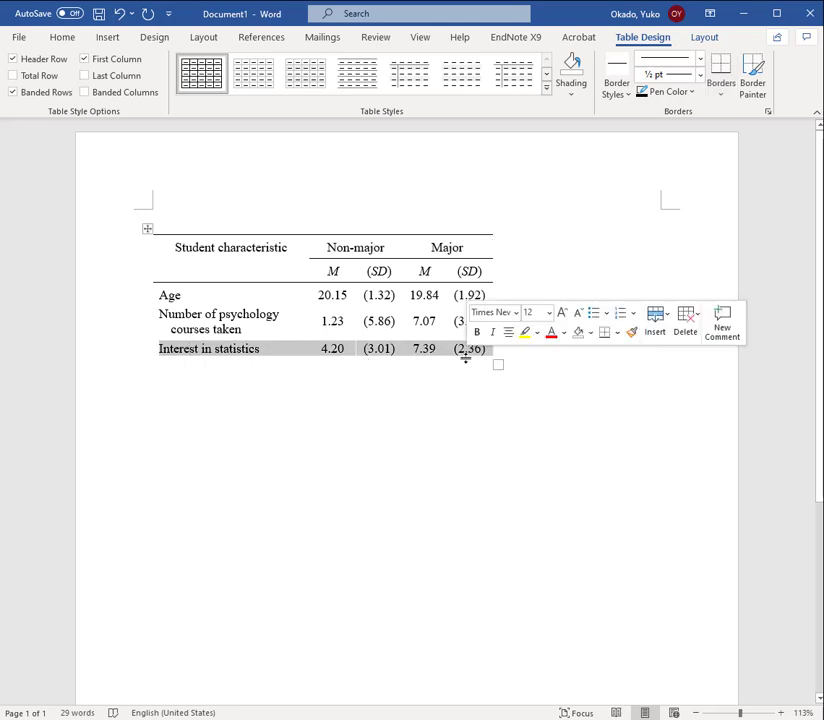
{"action": "left_click", "coordinate": [721, 72]}
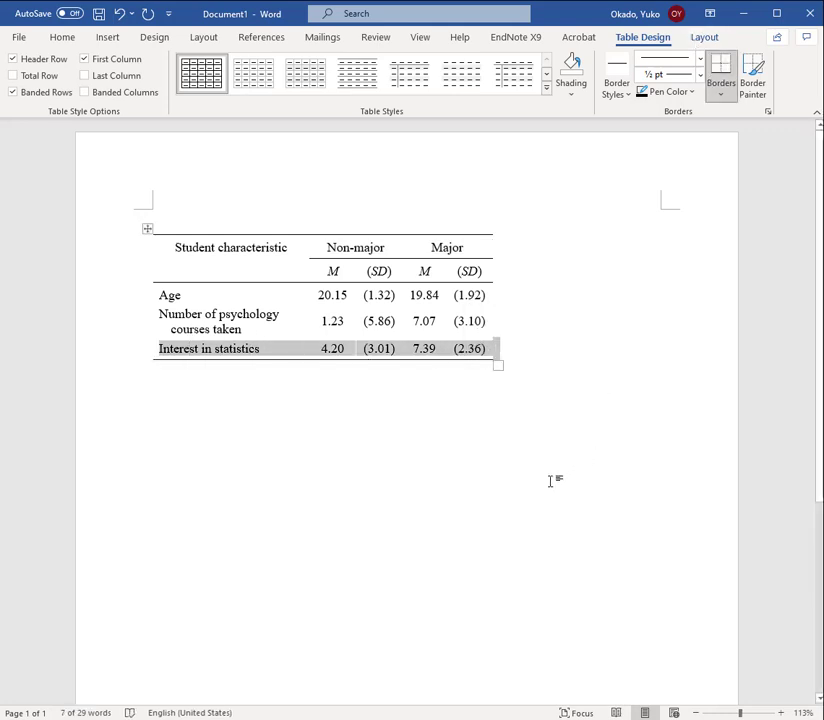
{"action": "left_click", "coordinate": [644, 569]}
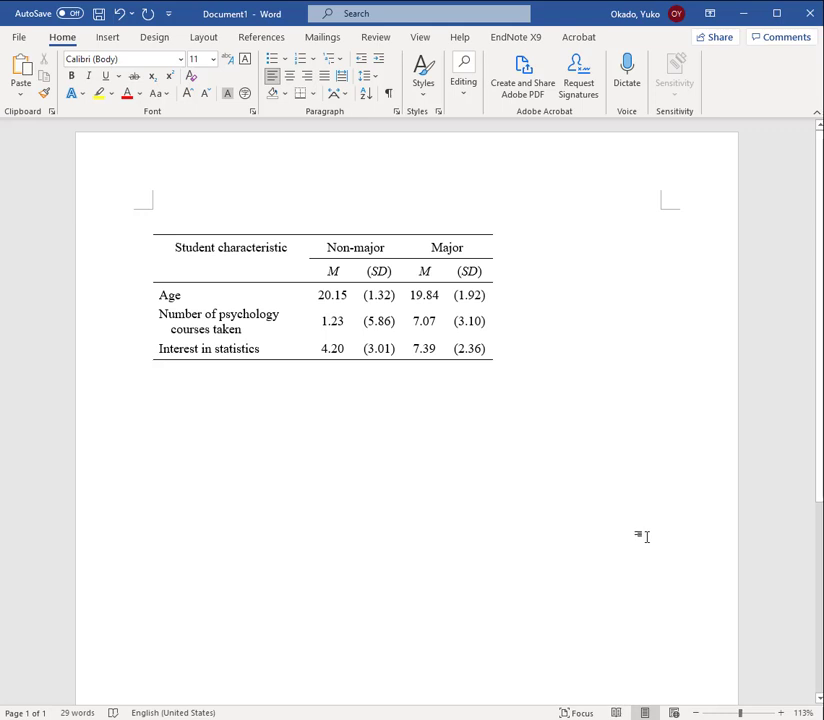